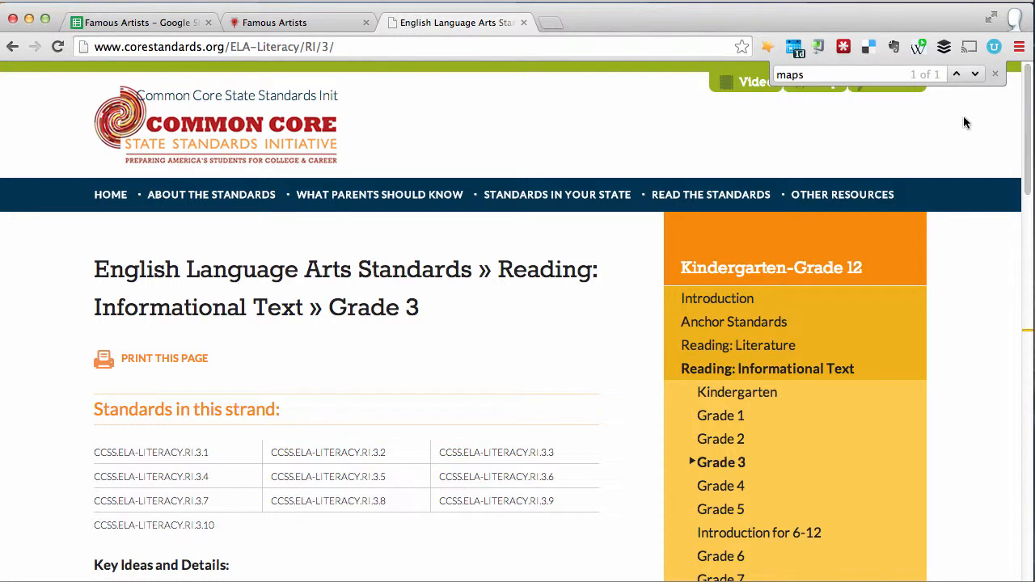
Step: Look up the word "maps" on the Grade 3 Reading: Informational Text standards page
{"action": "left_click", "coordinate": [977, 75]}
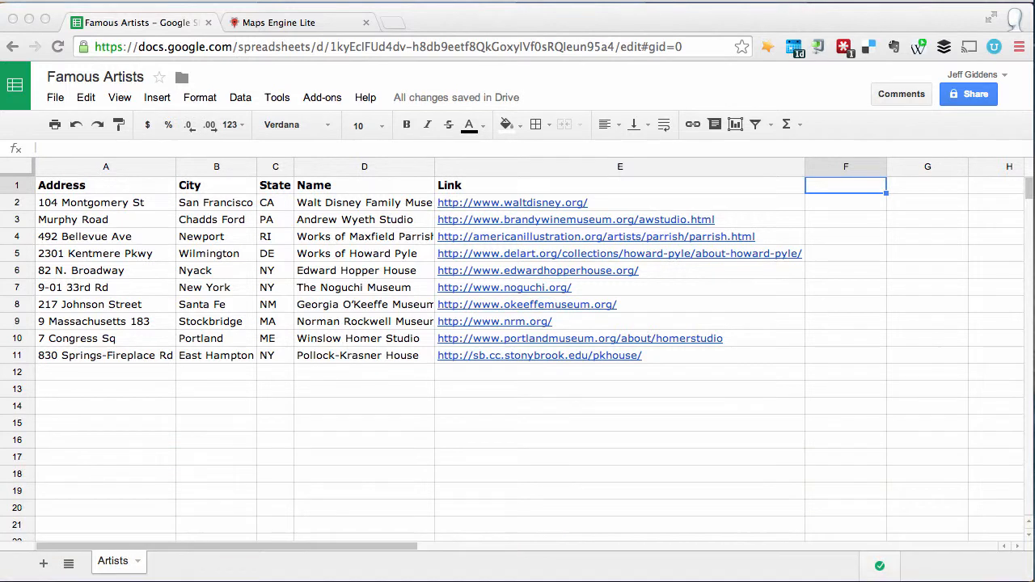
Step: Download the Famous Artists spreadsheet as a Microsoft Excel (.xlsx) file
{"action": "left_click", "coordinate": [55, 98]}
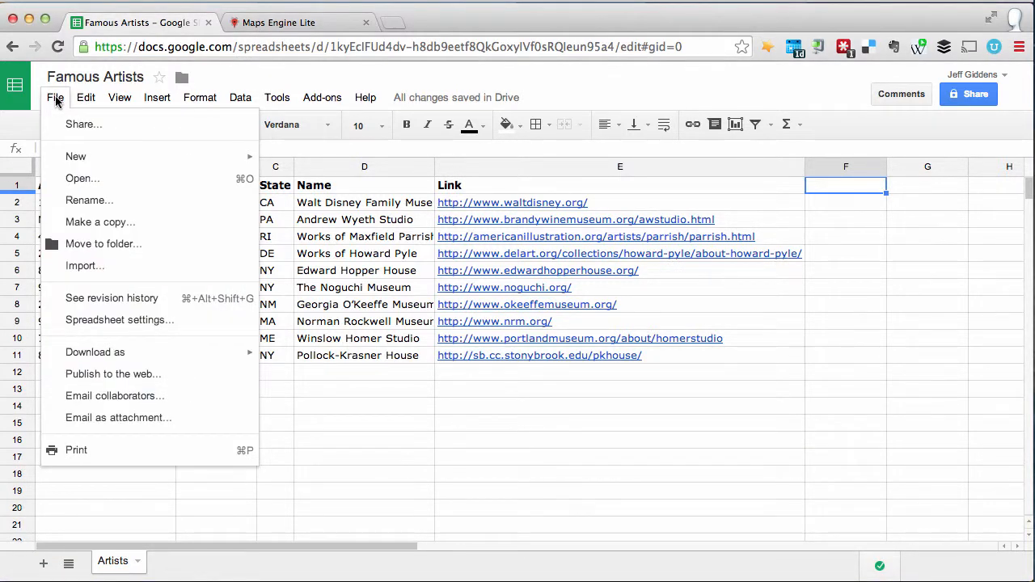
{"action": "mouse_move", "coordinate": [220, 353]}
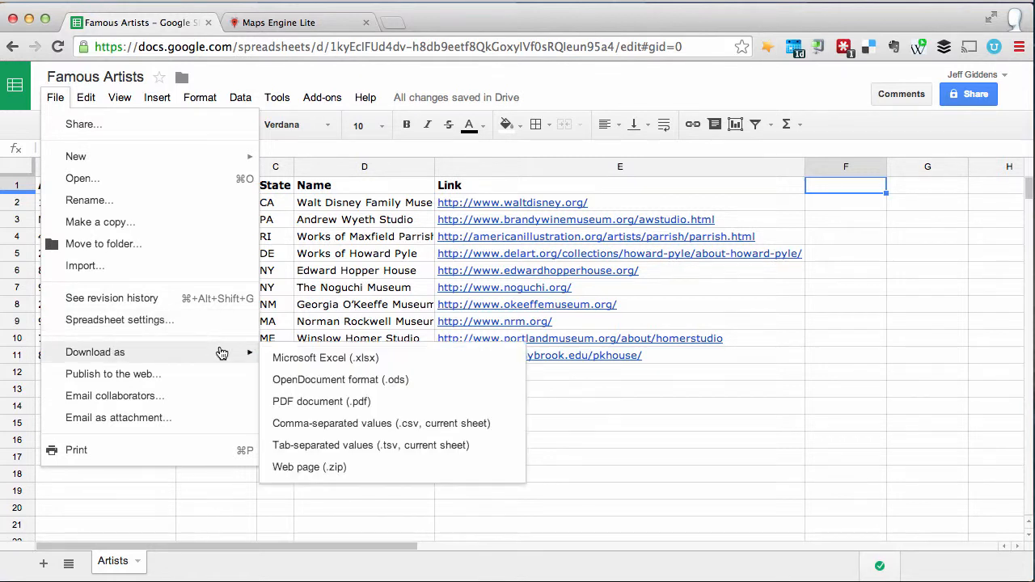
{"action": "left_click", "coordinate": [400, 366]}
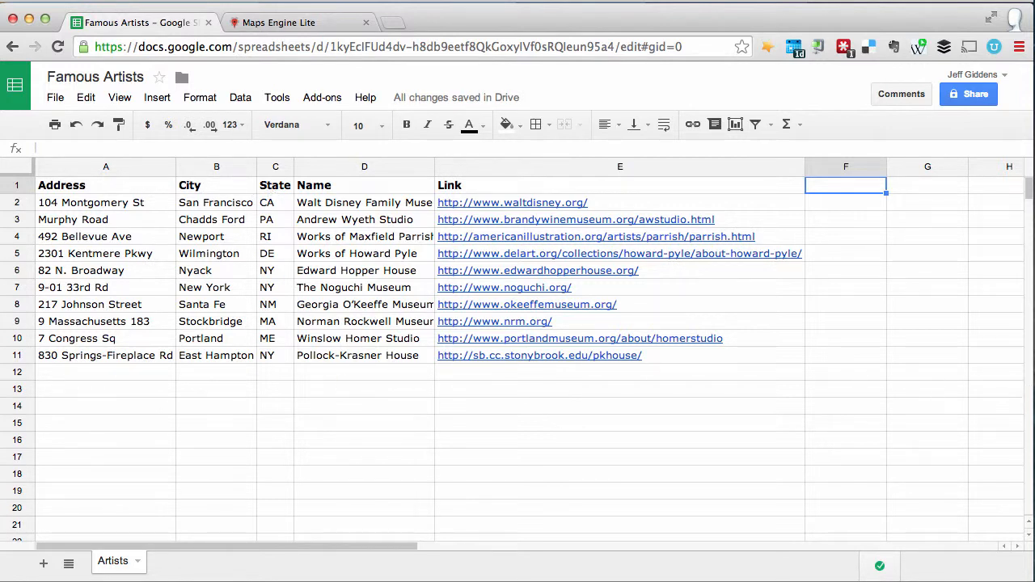
Step: Create a new map in Google Maps Engine titled "Famous Artists" with the description "These are locations associated with well-known artists."
{"action": "left_click", "coordinate": [311, 23]}
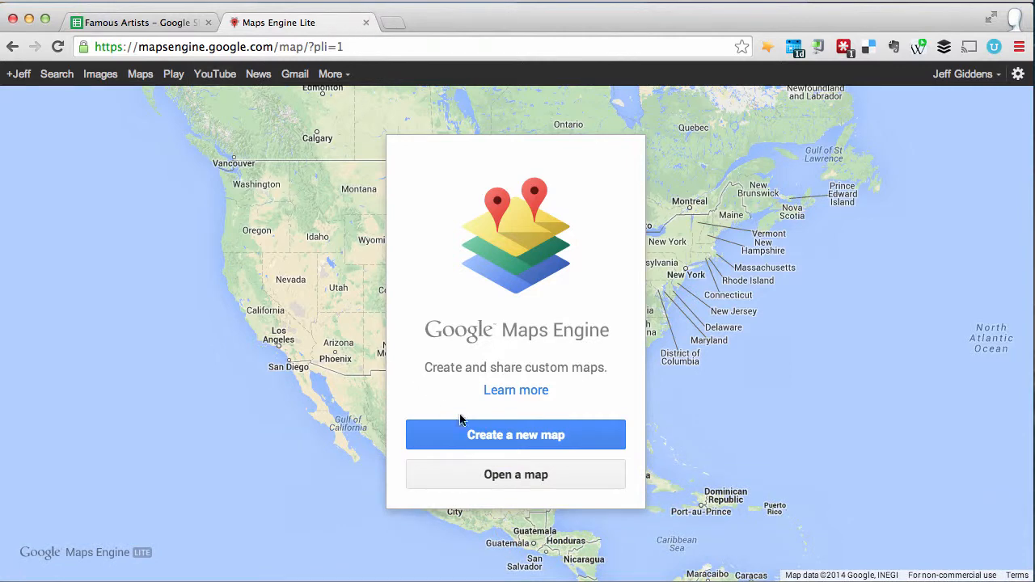
{"action": "left_click", "coordinate": [571, 437]}
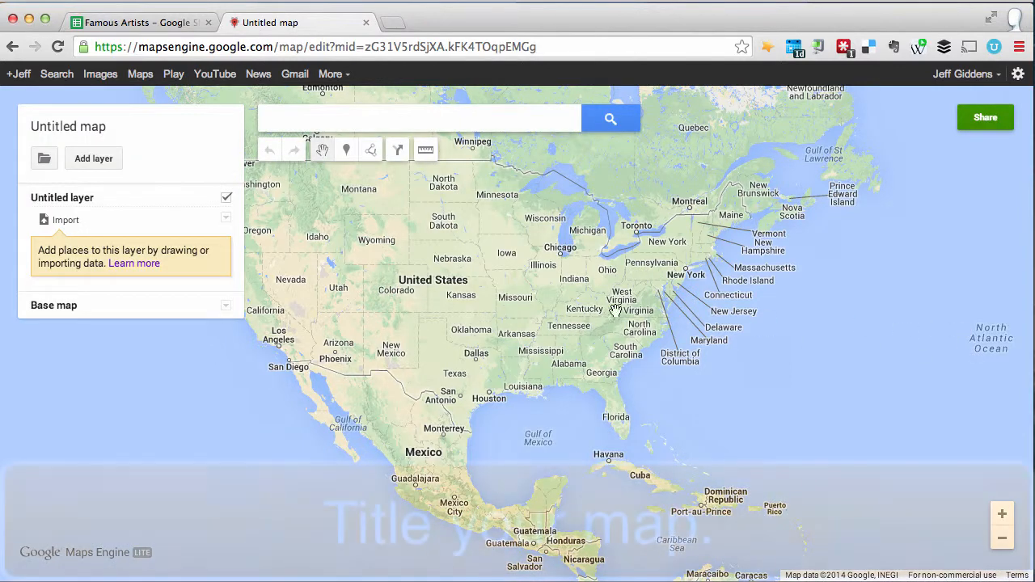
{"action": "left_click", "coordinate": [96, 129]}
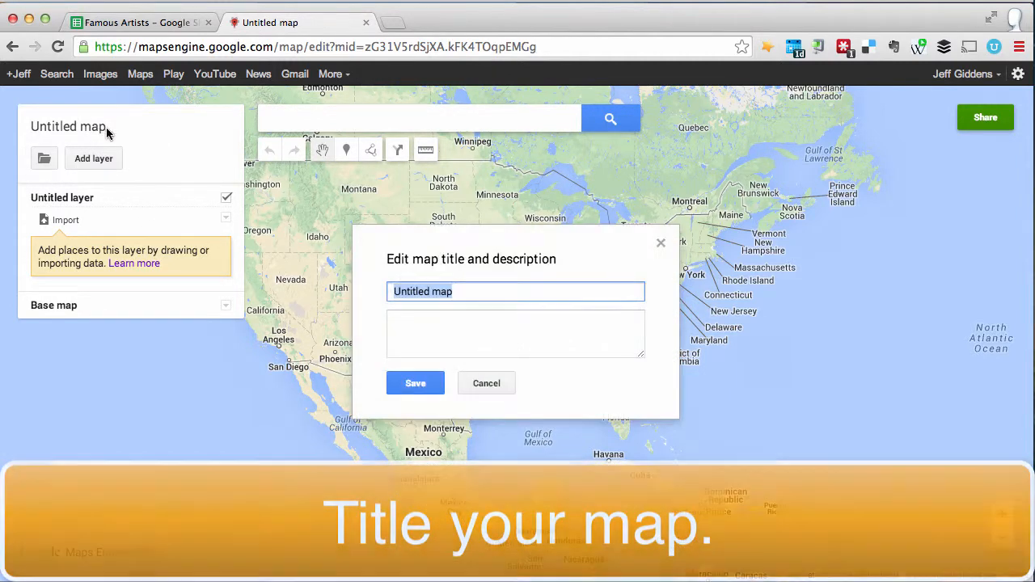
{"action": "type", "text": "Famous Artists"}
{"action": "key", "text": "Tab"}
{"action": "type", "text": "These are locations associated with well-known artists."}
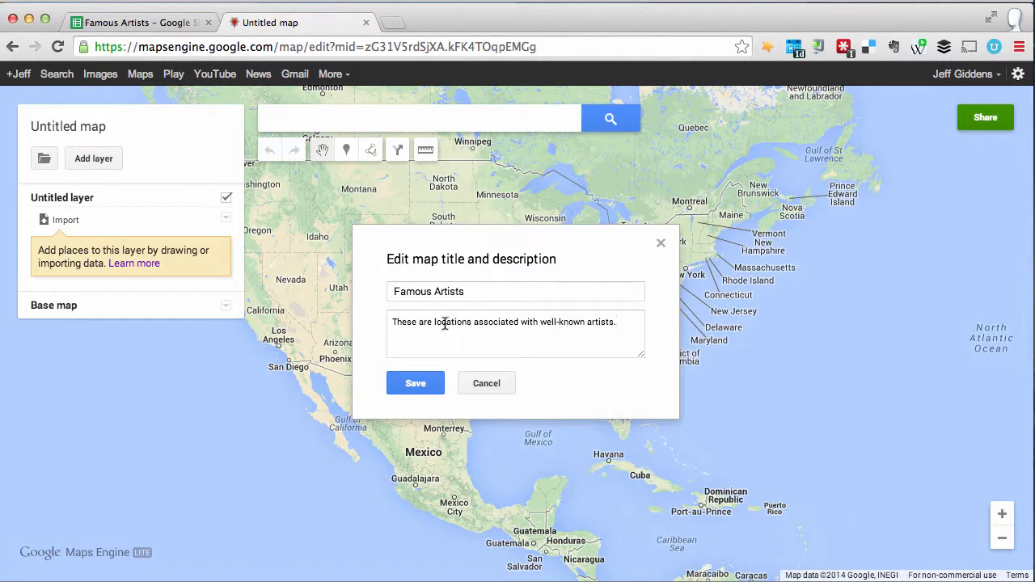
{"action": "left_click", "coordinate": [417, 385]}
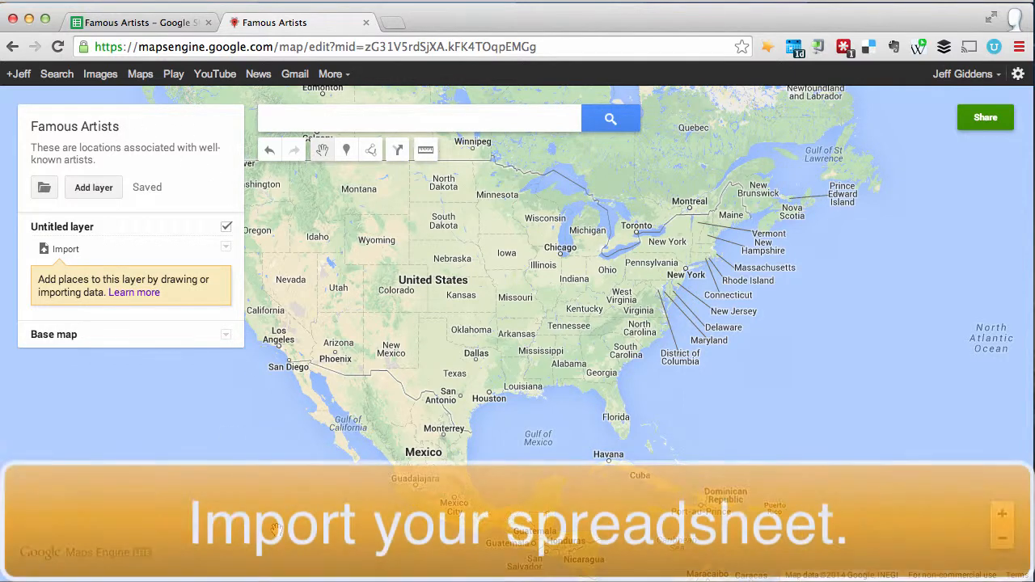
Step: Import FamousArtists.xlsx from the bulloch-presentation folder on the Desktop into the untitled layer
{"action": "left_click", "coordinate": [68, 250]}
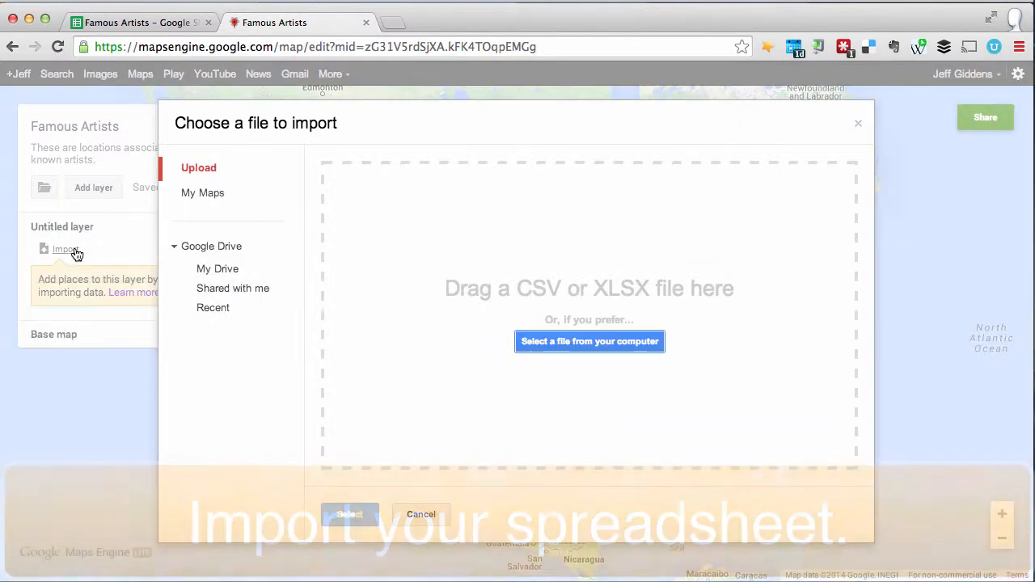
{"action": "left_click", "coordinate": [577, 345]}
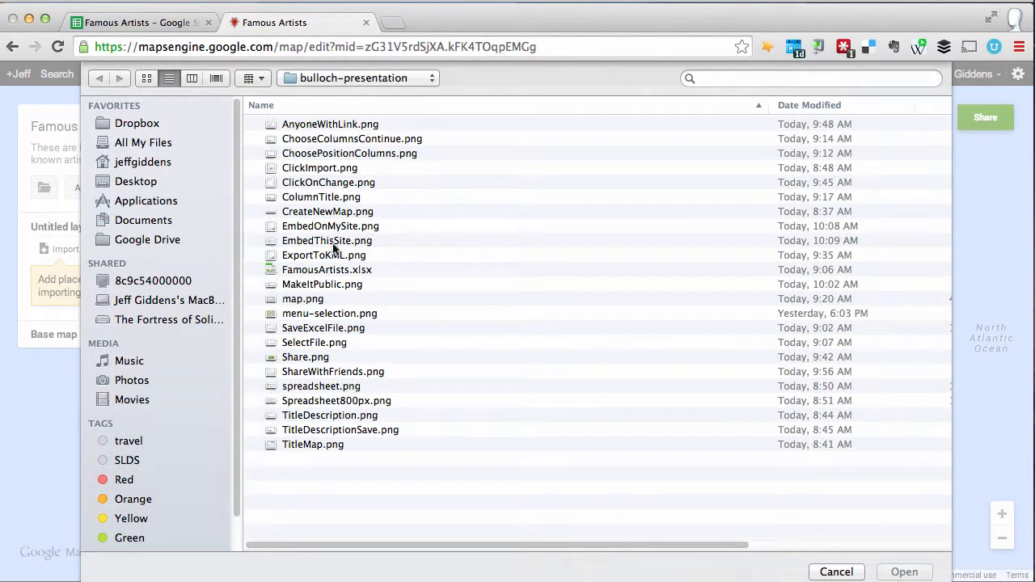
{"action": "left_click", "coordinate": [125, 184]}
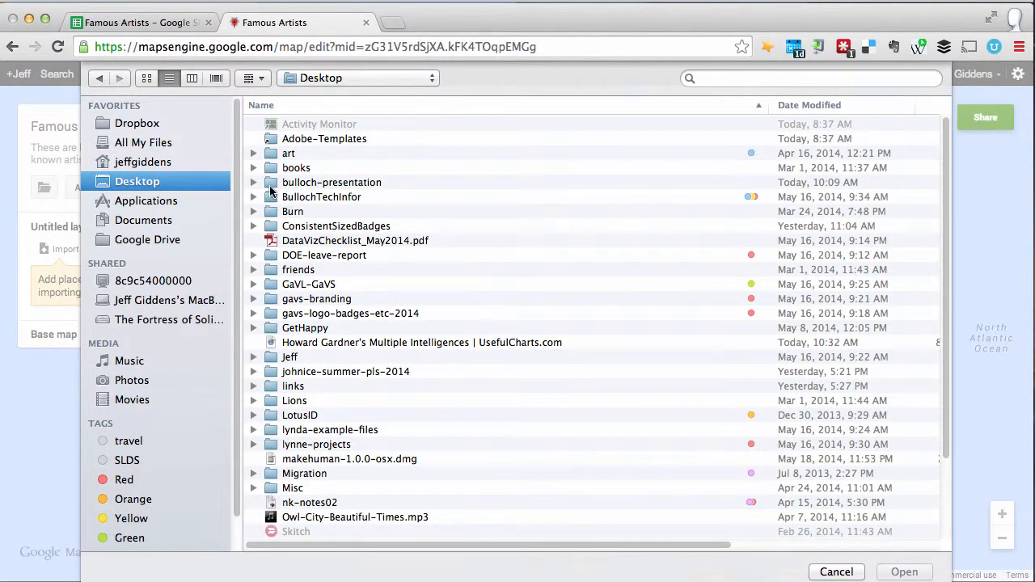
{"action": "double_click", "coordinate": [269, 182]}
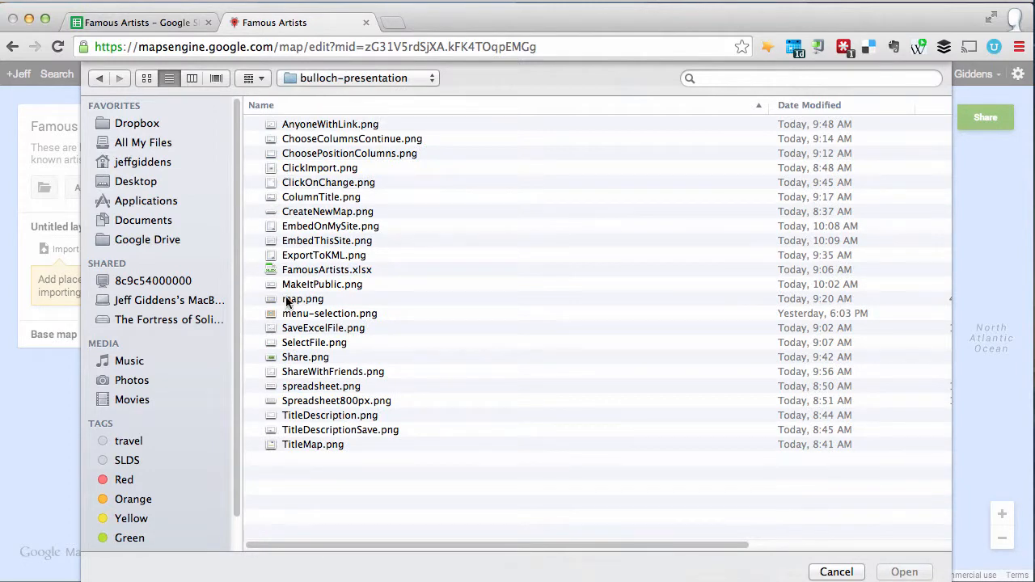
{"action": "double_click", "coordinate": [290, 271]}
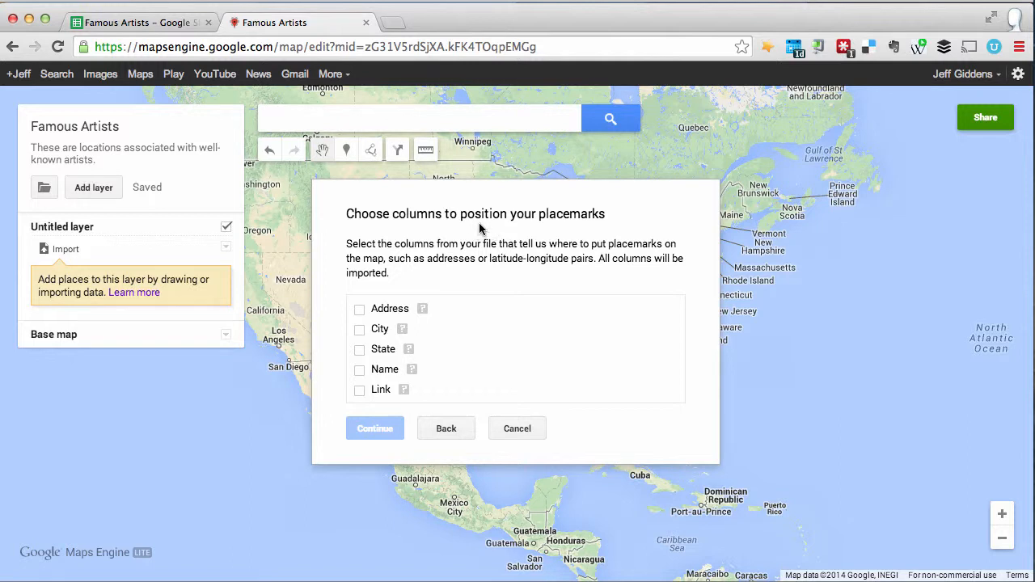
Step: Position the placemarks by the Address, City and State columns and title the markers by the Name column
{"action": "left_click", "coordinate": [360, 310]}
{"action": "left_click", "coordinate": [361, 329]}
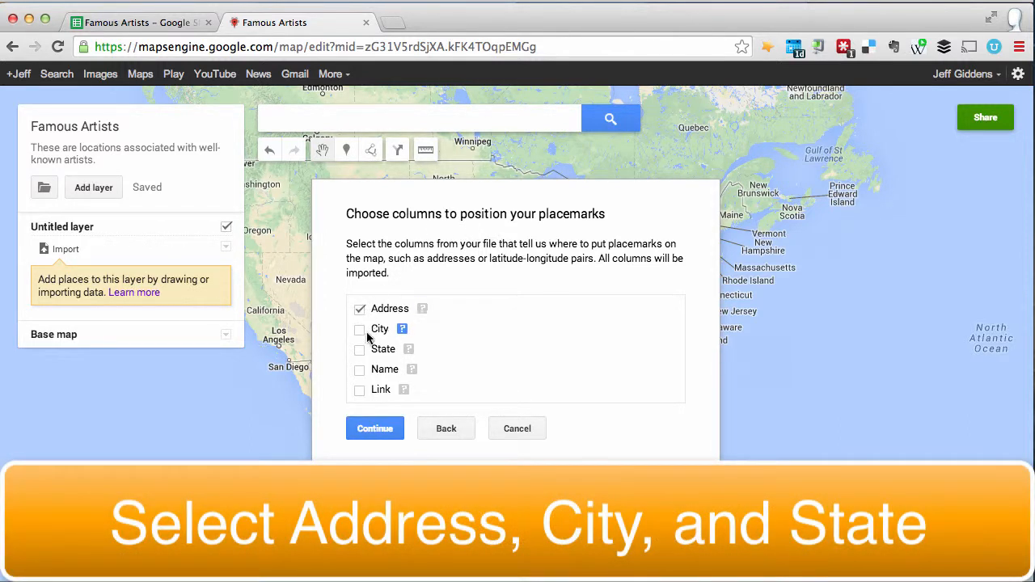
{"action": "left_click", "coordinate": [360, 350]}
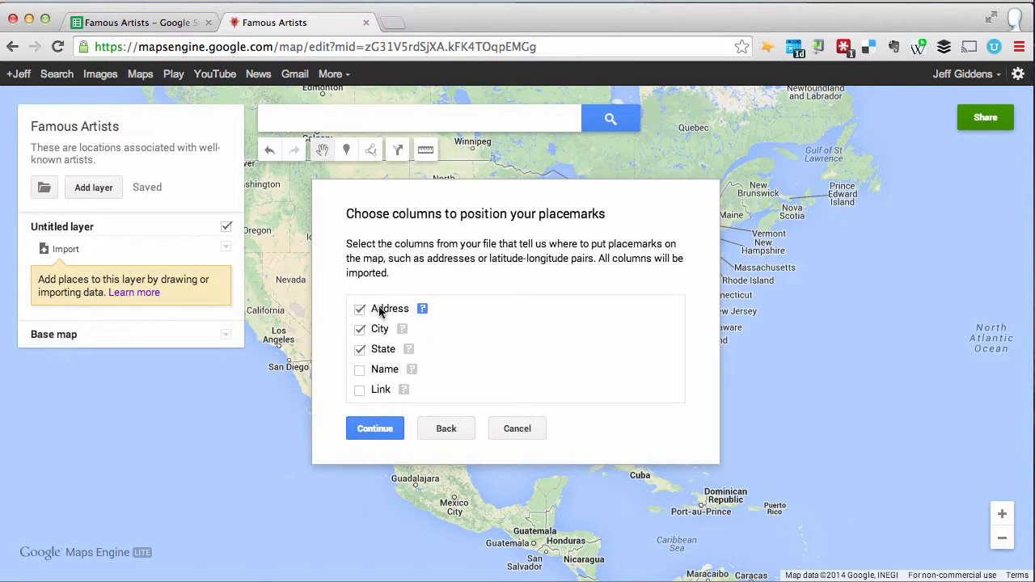
{"action": "left_click", "coordinate": [387, 435]}
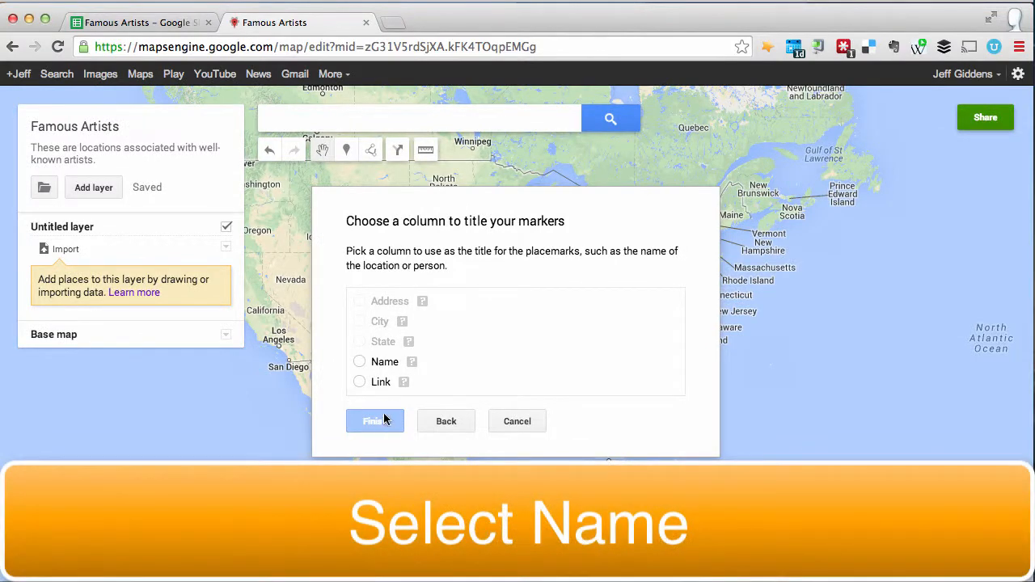
{"action": "left_click", "coordinate": [360, 363]}
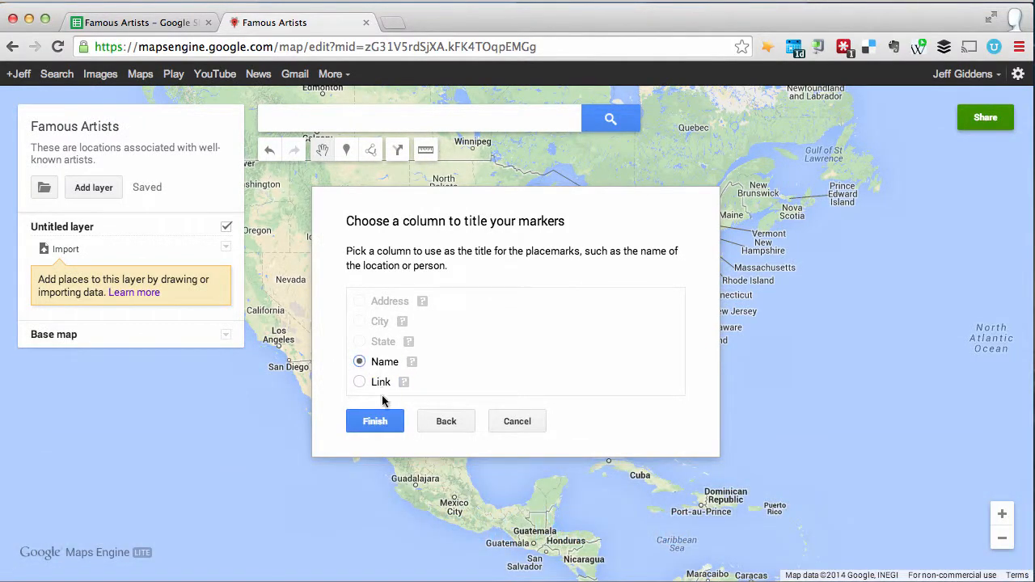
{"action": "left_click", "coordinate": [375, 422]}
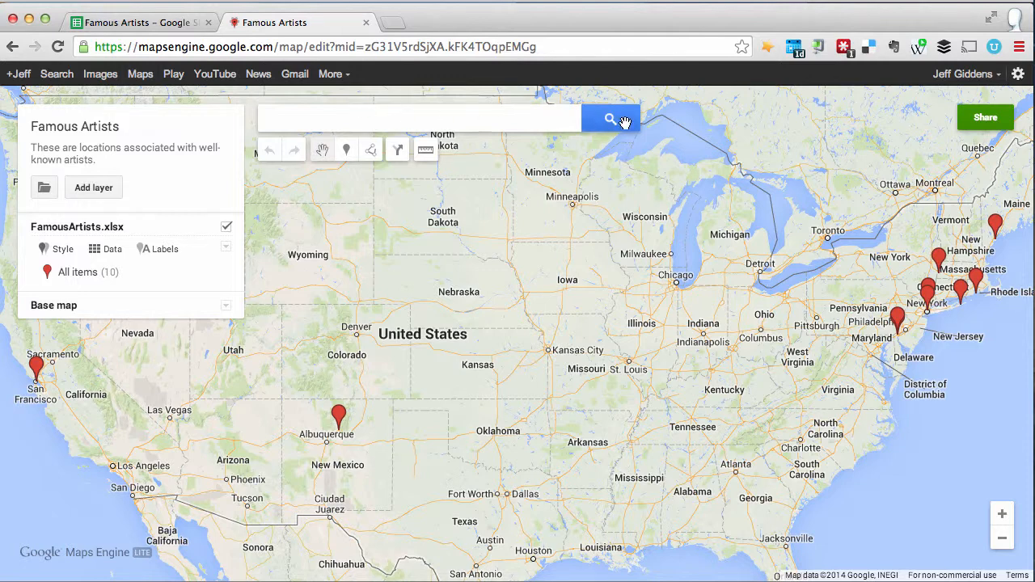
Step: Inspect the details of the San Francisco marker and of The Noguchi Museum, locating the latter through the layer's data table
{"action": "left_click", "coordinate": [36, 367]}
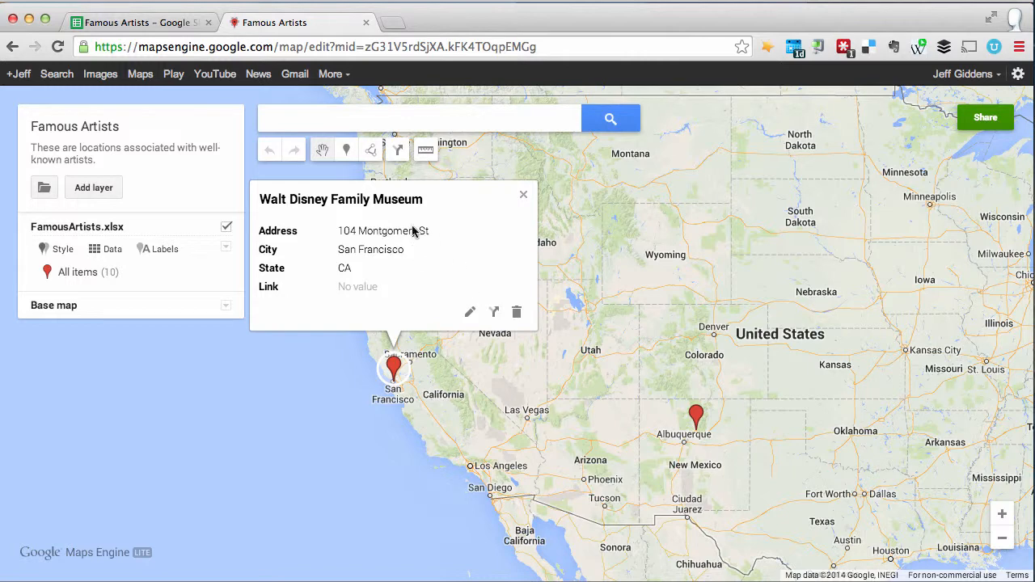
{"action": "left_click", "coordinate": [522, 198]}
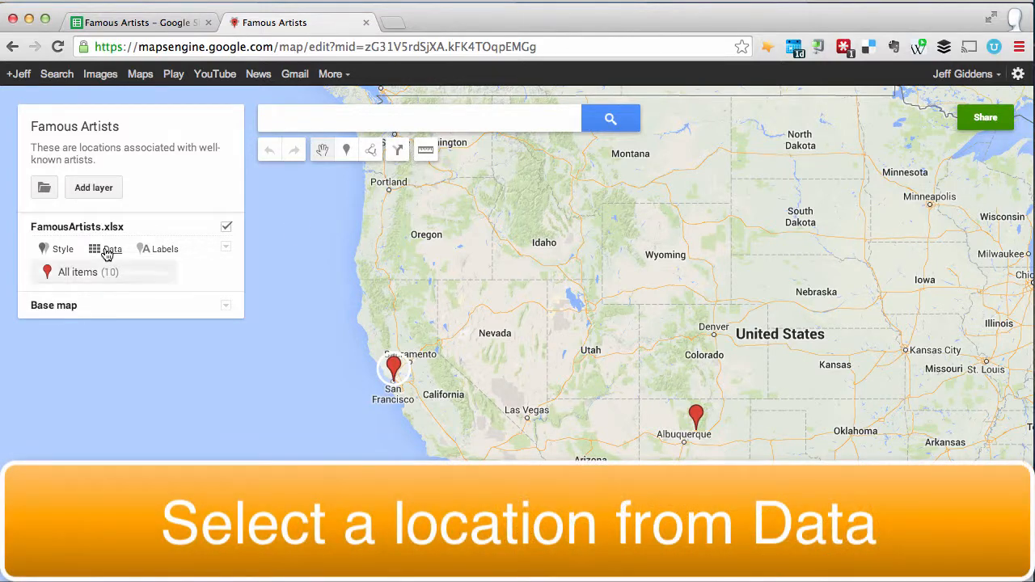
{"action": "left_click", "coordinate": [107, 253]}
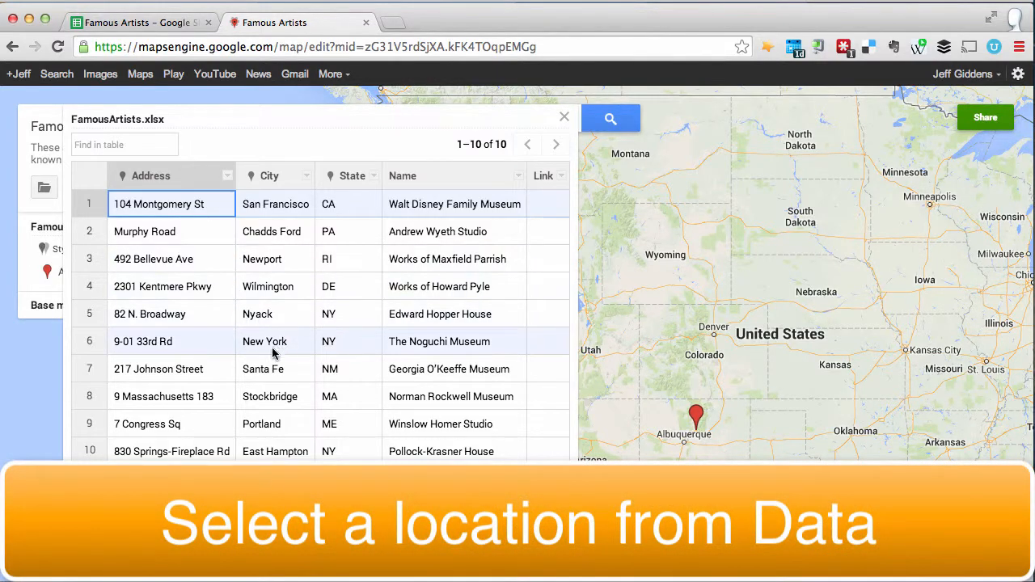
{"action": "left_click", "coordinate": [397, 341]}
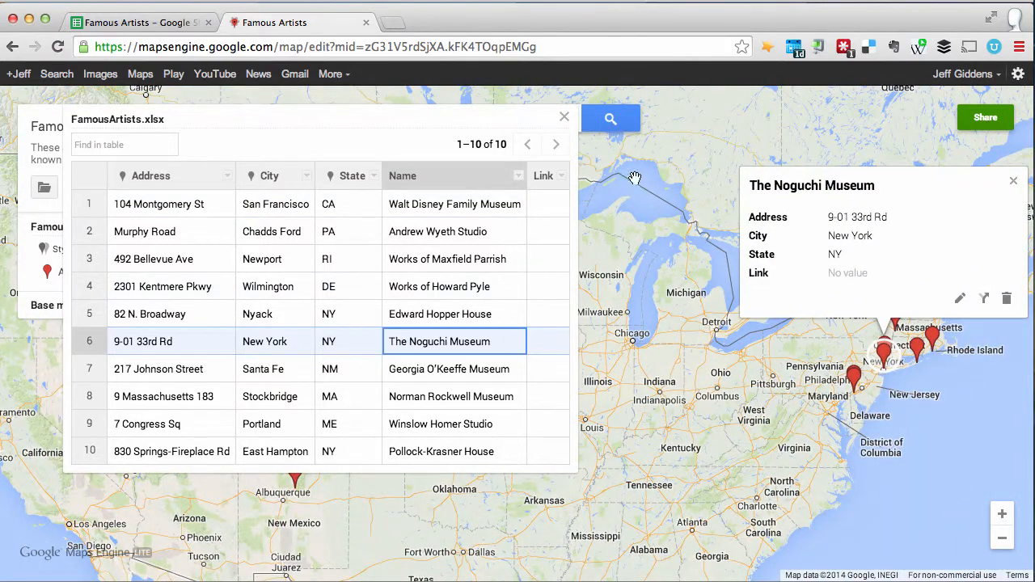
{"action": "left_click", "coordinate": [564, 119]}
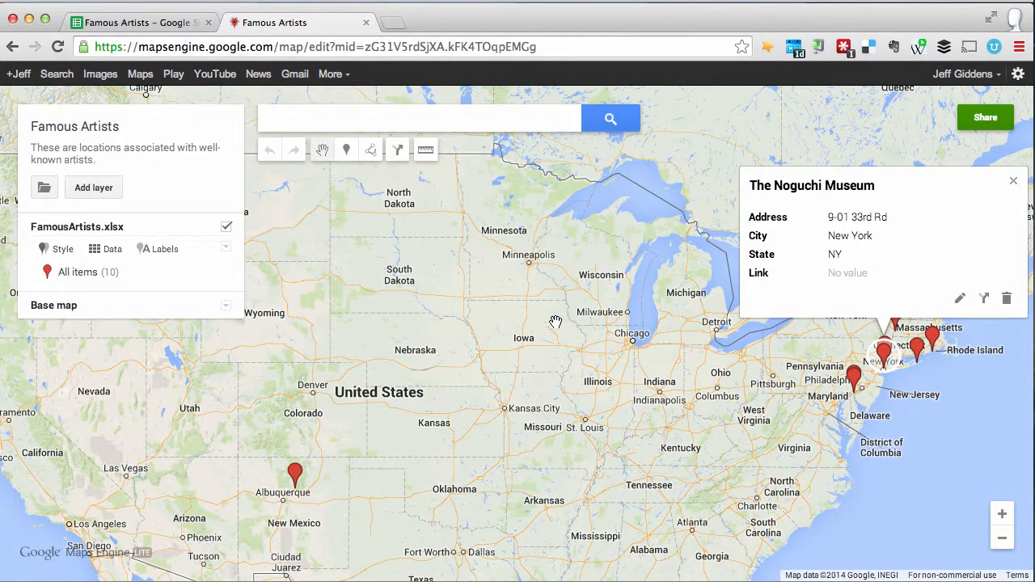
{"action": "left_click", "coordinate": [1003, 538]}
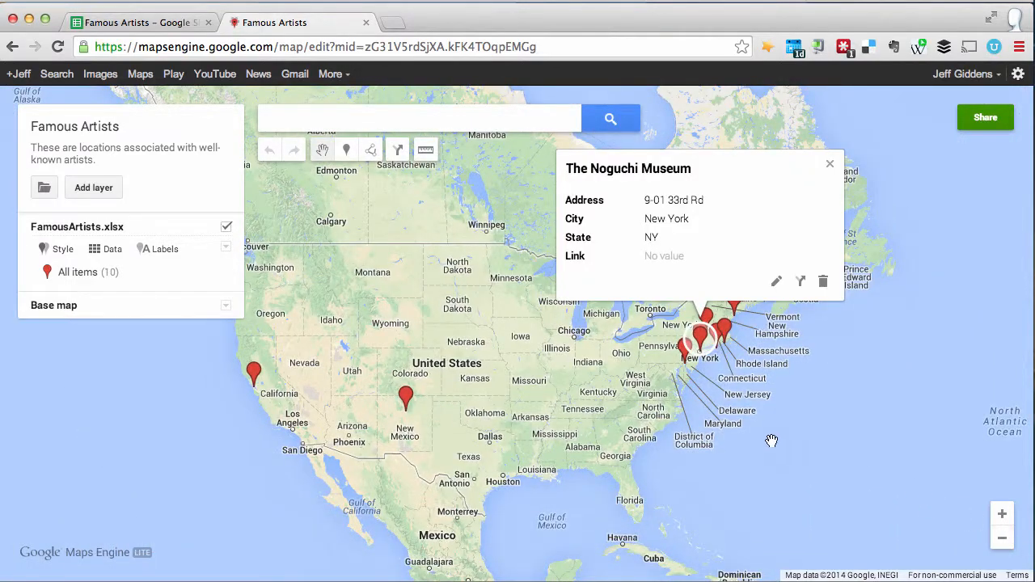
{"action": "left_click", "coordinate": [829, 167]}
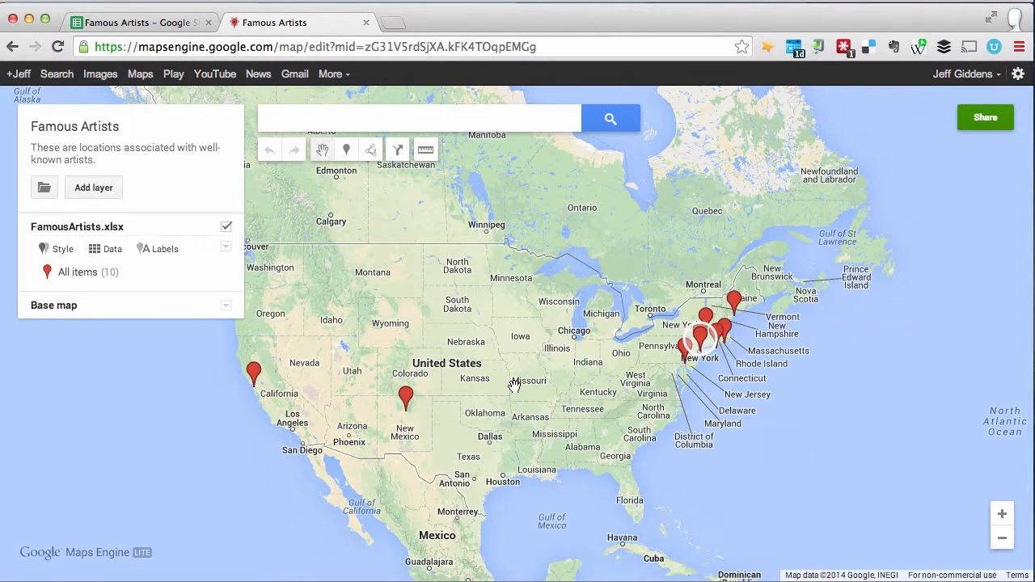
Step: Enter the collaborator's e-mail address in the map's sharing invitation and set the permission to Can view
{"action": "left_click", "coordinate": [979, 117]}
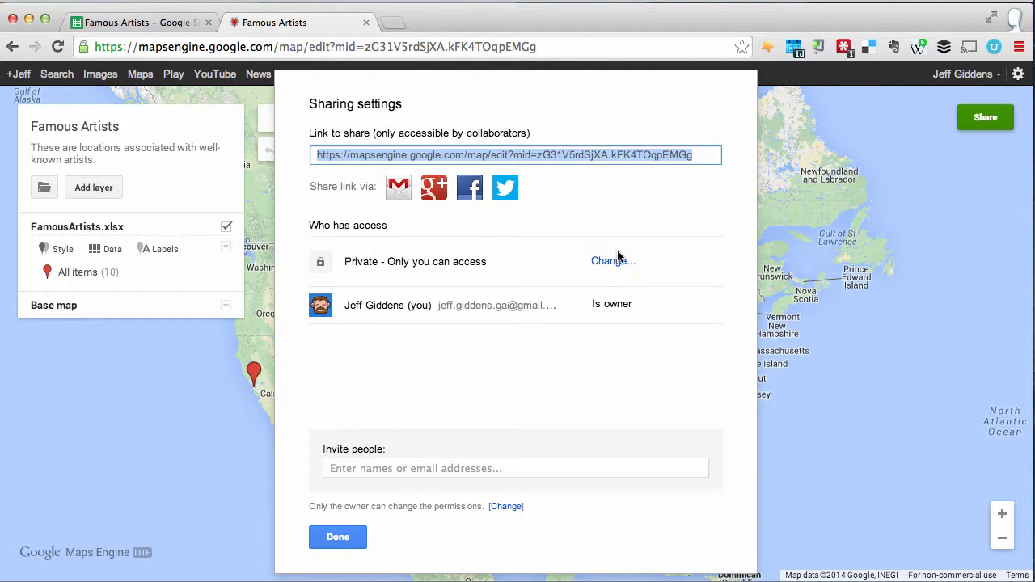
{"action": "left_click", "coordinate": [377, 468]}
{"action": "key", "text": "ctrl+v"}
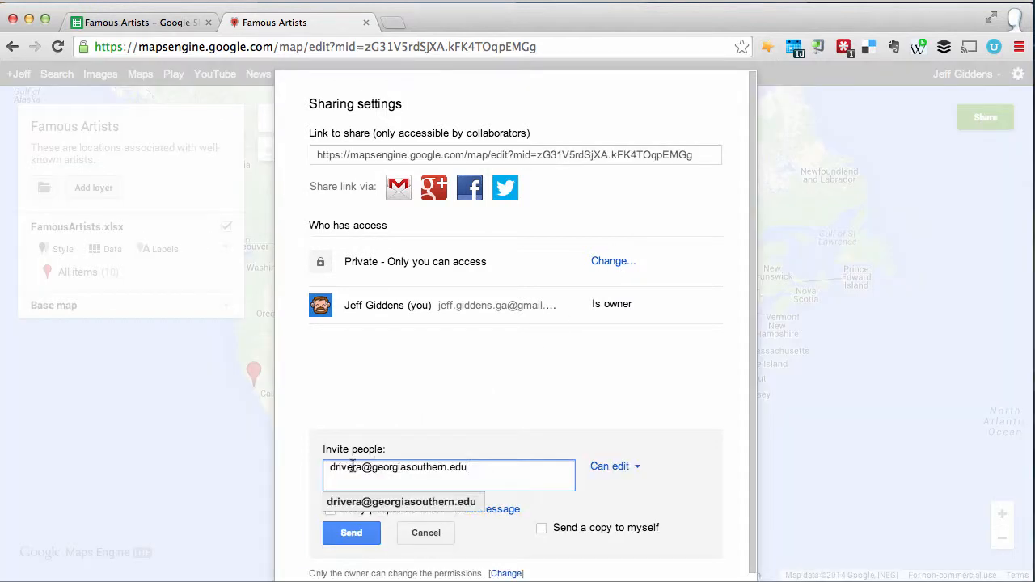
{"action": "left_click", "coordinate": [658, 417]}
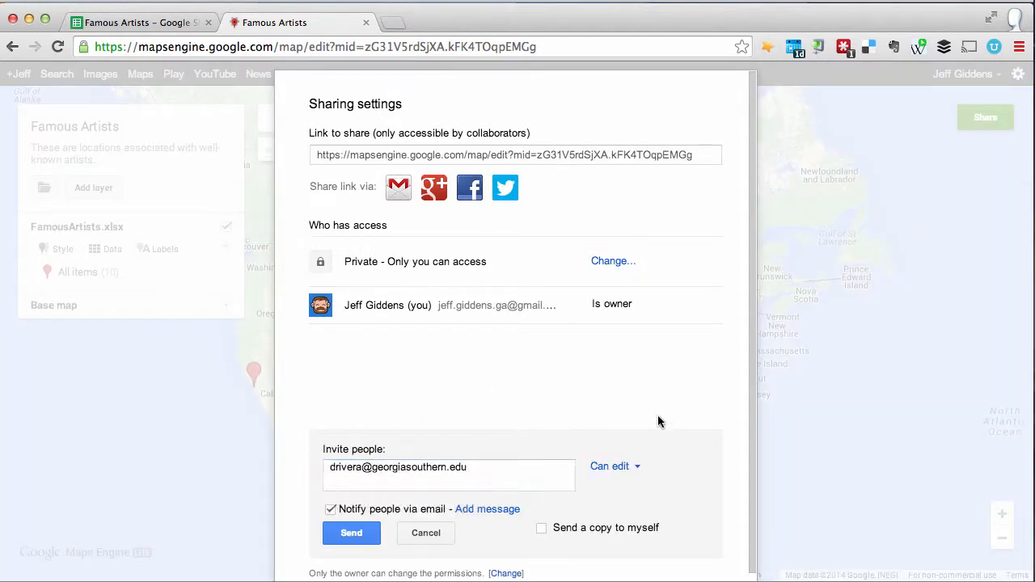
{"action": "left_click", "coordinate": [636, 468]}
{"action": "left_click", "coordinate": [629, 517]}
Step: Add a personal message about the famous artists map to the invitation, send it and close the sharing settings
{"action": "left_click", "coordinate": [488, 510]}
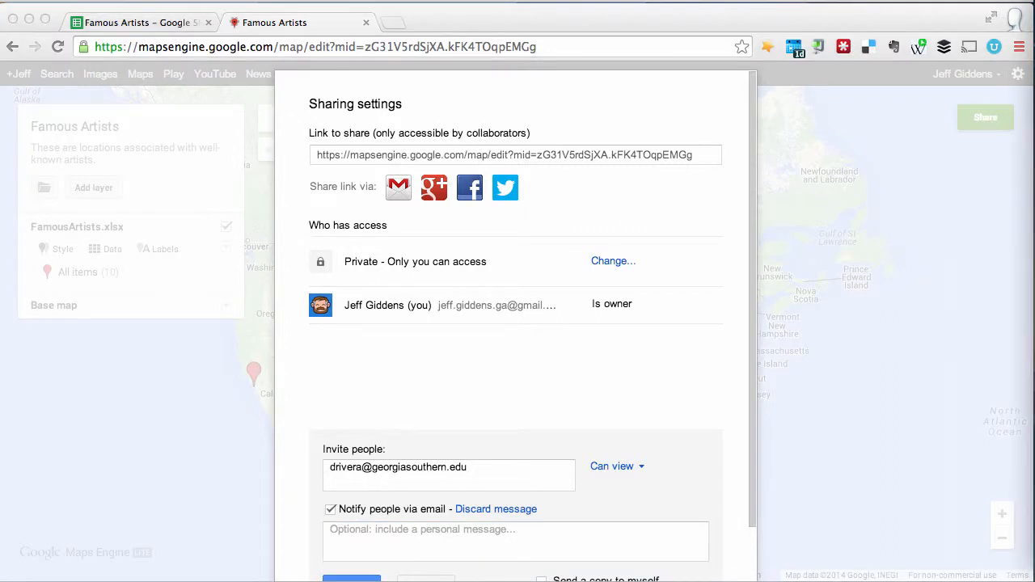
{"action": "left_click", "coordinate": [472, 557]}
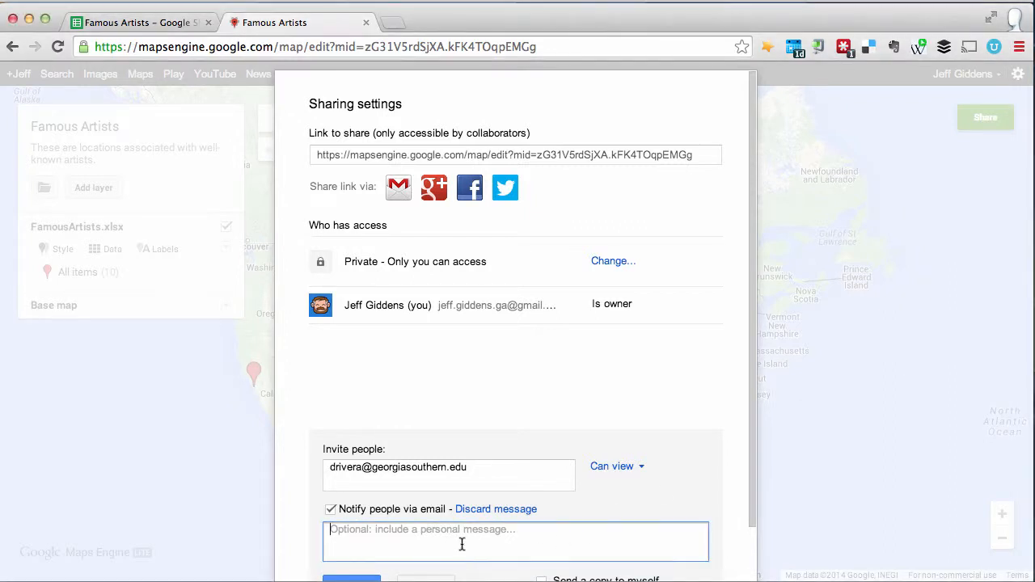
{"action": "type", "text": "Hello, Daniel! I hope all is well. Check out this map about famous artists! Thanks, Jeff"}
{"action": "scroll", "coordinate": [712, 436], "scroll_direction": "down", "scroll_amount": 2}
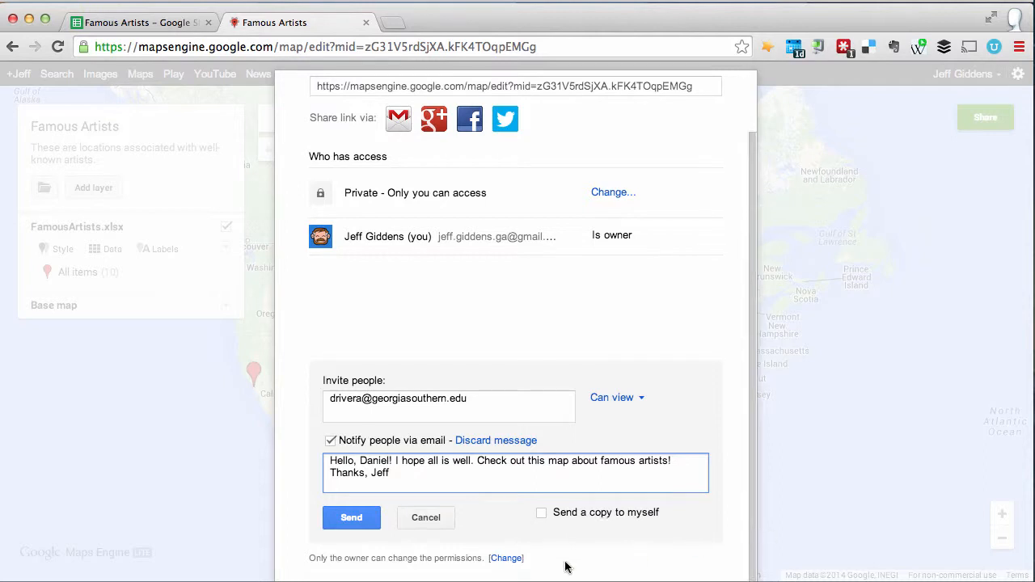
{"action": "left_click", "coordinate": [359, 518]}
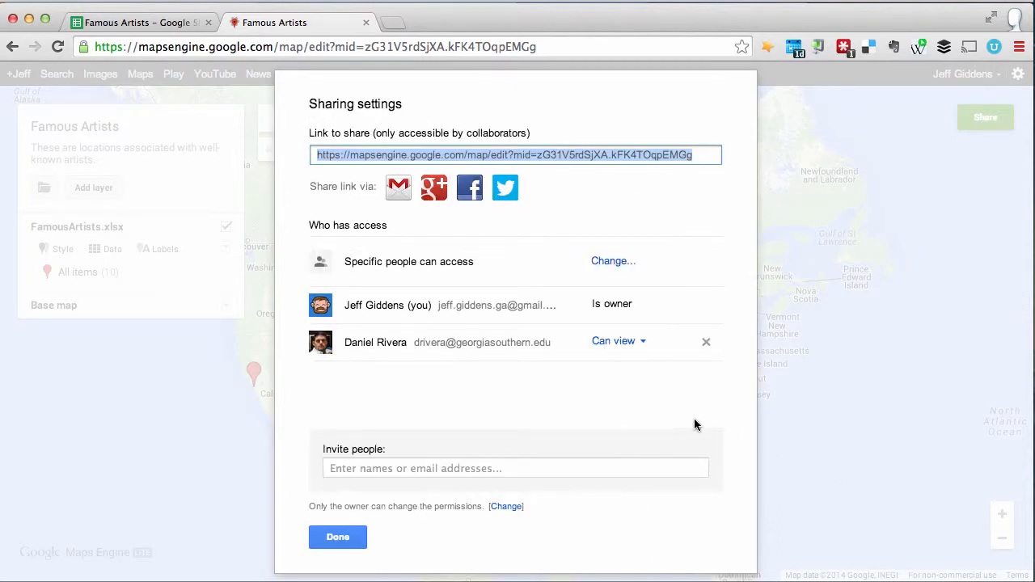
{"action": "left_click", "coordinate": [359, 538]}
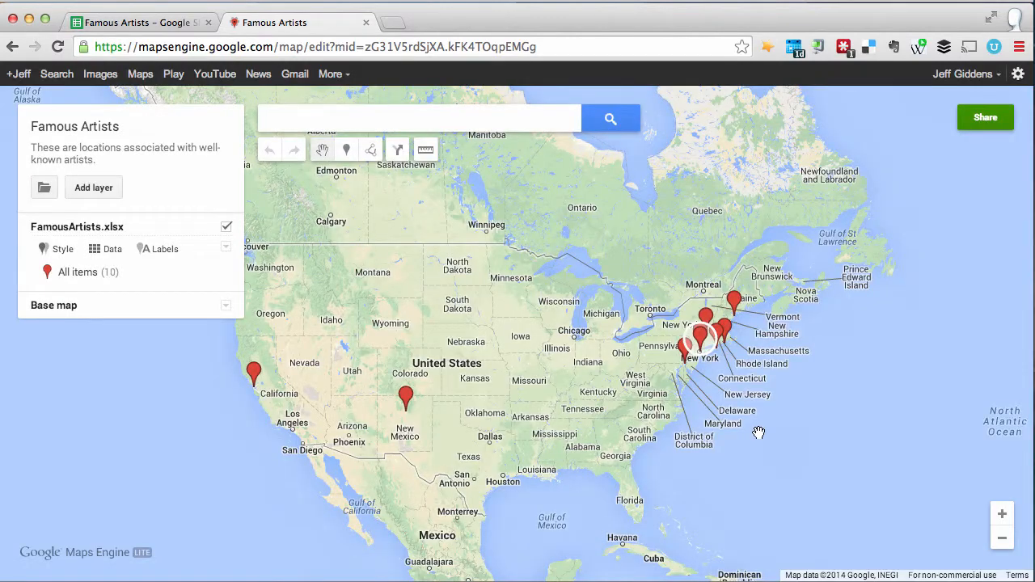
Step: Set the map's visibility to Public on the web with Can view access, save the change and close the sharing settings
{"action": "left_click", "coordinate": [983, 120]}
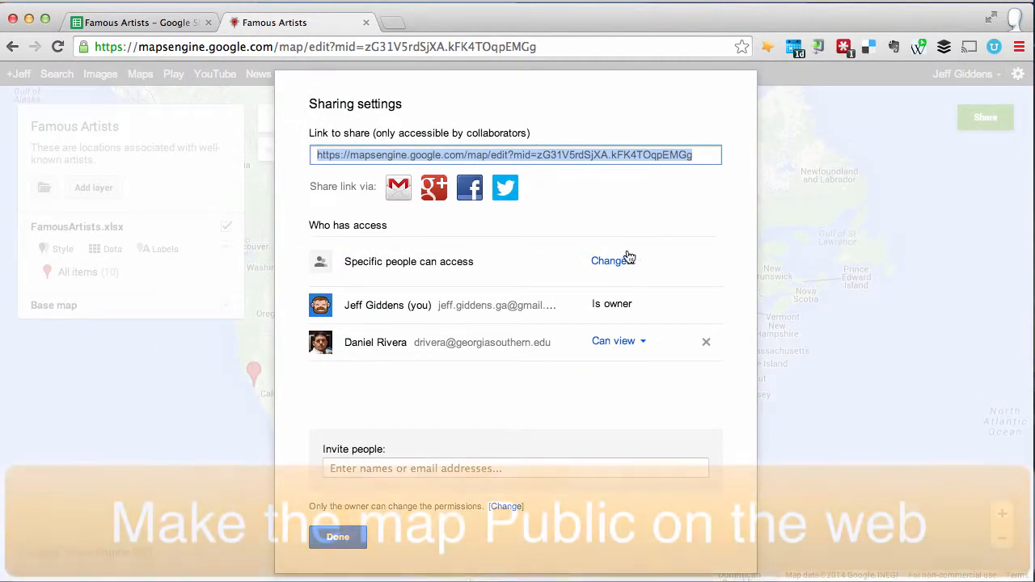
{"action": "left_click", "coordinate": [620, 260]}
{"action": "left_click", "coordinate": [433, 266]}
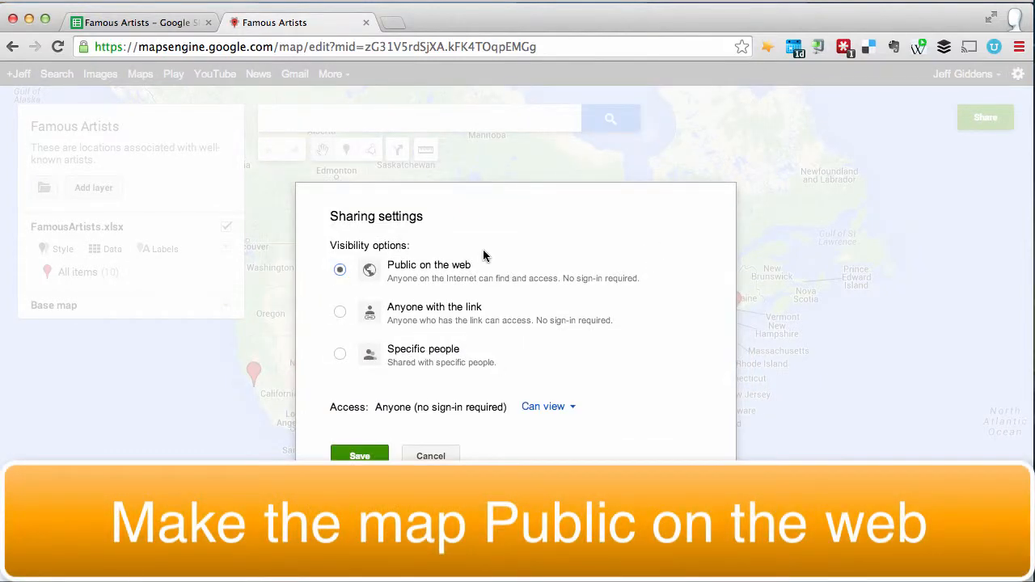
{"action": "left_click", "coordinate": [359, 456]}
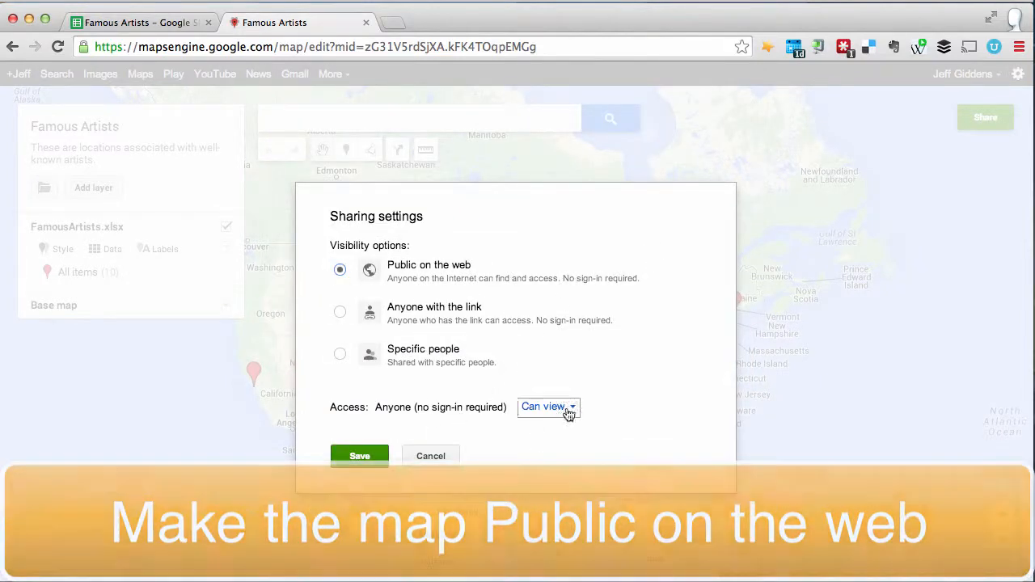
{"action": "left_click", "coordinate": [338, 538]}
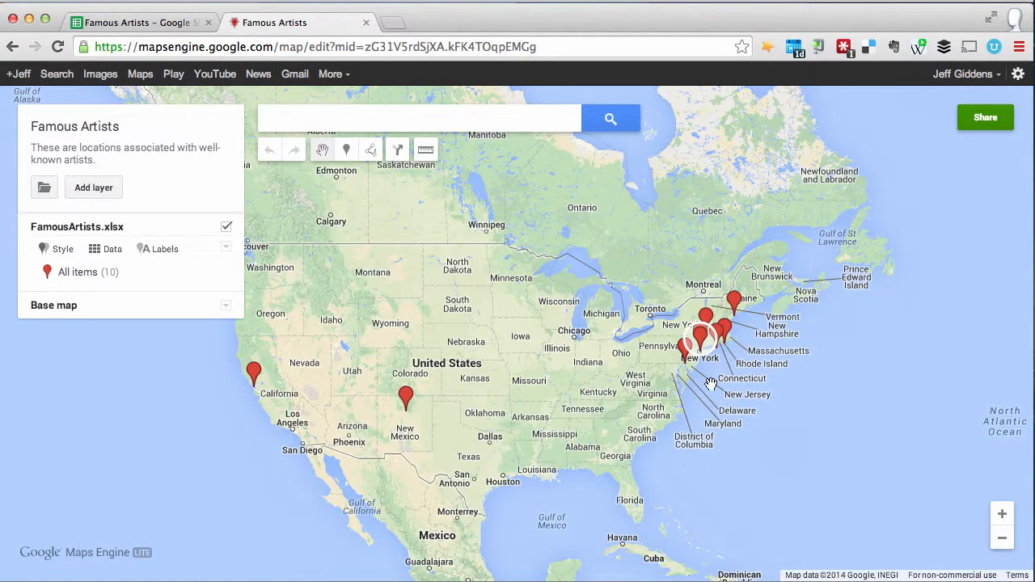
Step: Export the entire Famous Artists map to KML and download the file without a network link
{"action": "left_click_drag", "start_coordinate": [853, 407], "coordinate": [918, 393]}
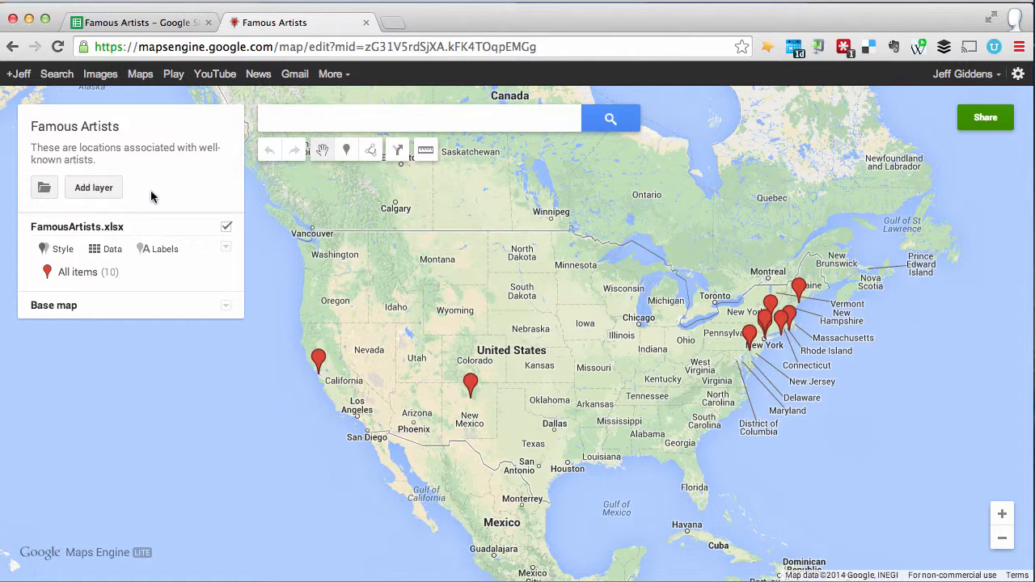
{"action": "left_click", "coordinate": [44, 189]}
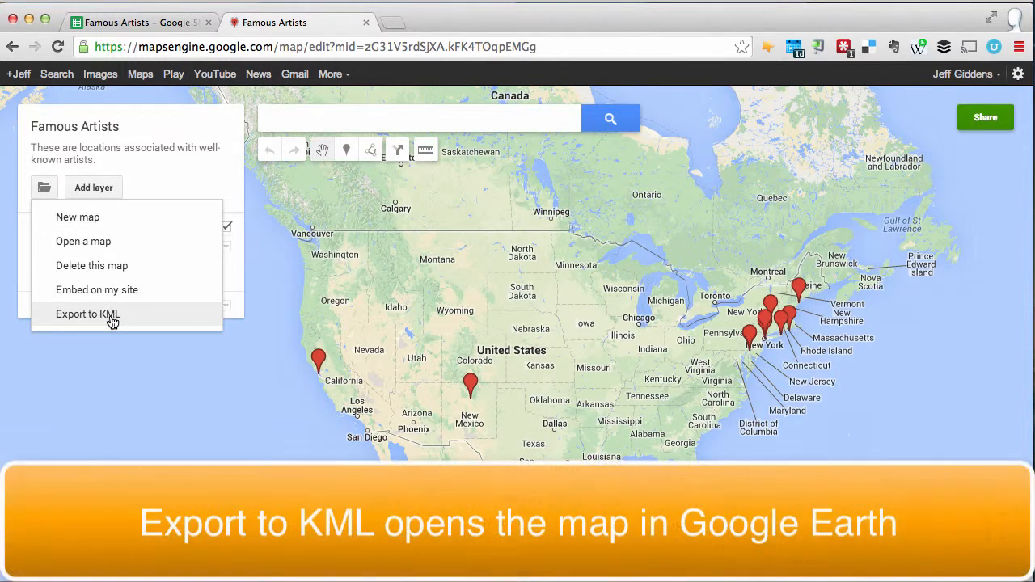
{"action": "left_click", "coordinate": [111, 317]}
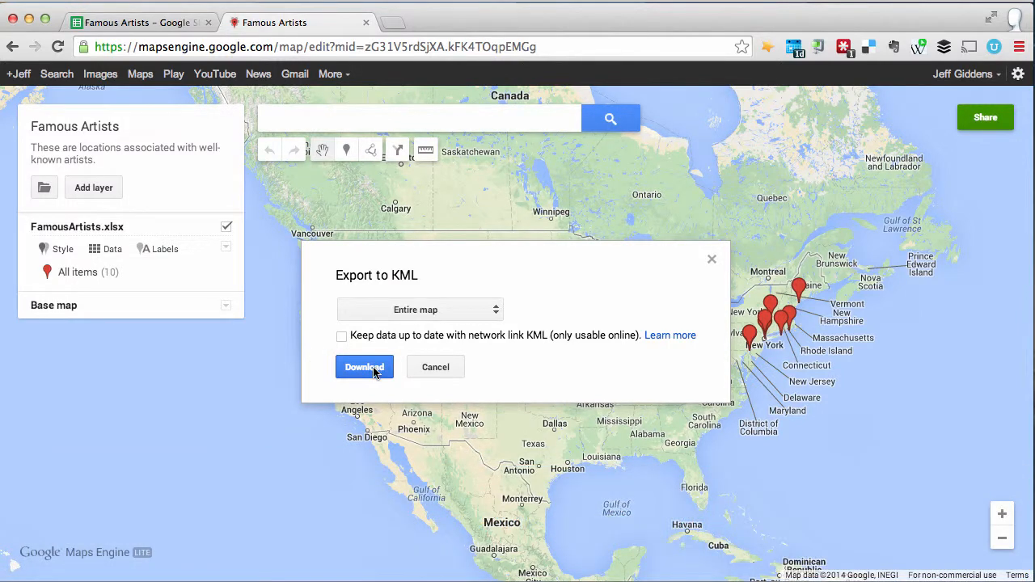
{"action": "left_click", "coordinate": [371, 369]}
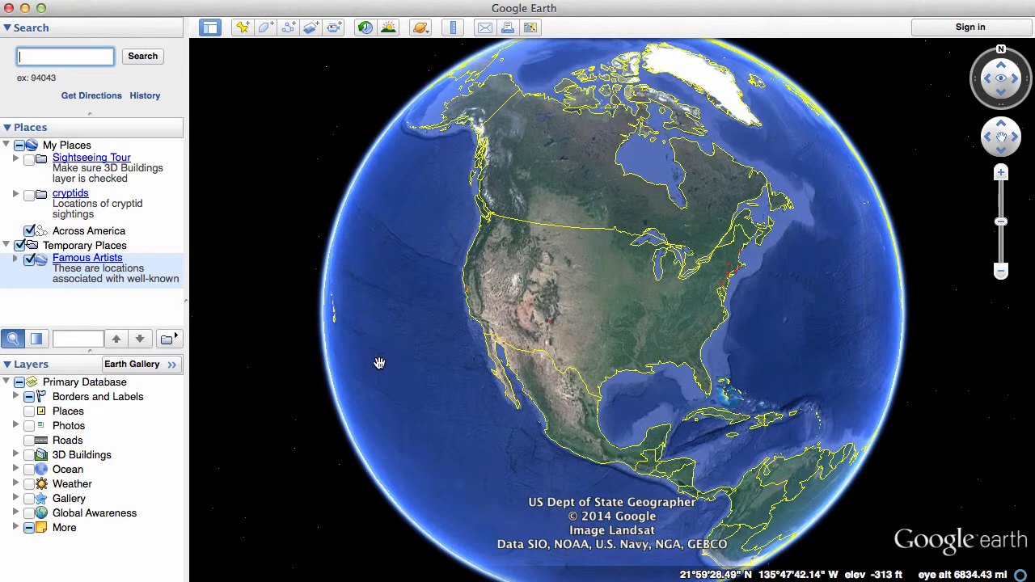
Step: In Google Earth, view the Famous Artists description and the details of the Walt Disney Family Museum placemark
{"action": "left_click", "coordinate": [16, 261]}
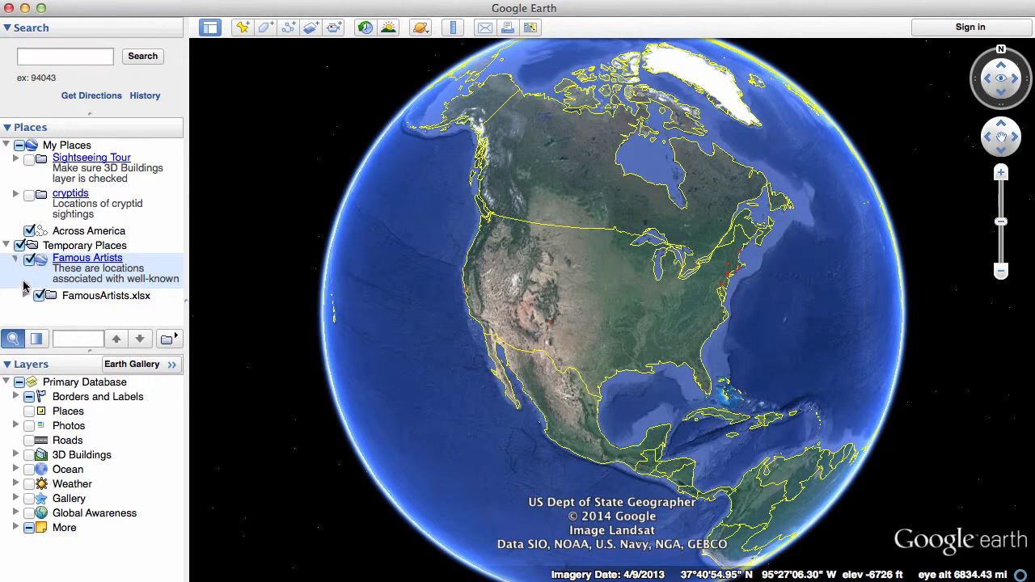
{"action": "left_click", "coordinate": [67, 259]}
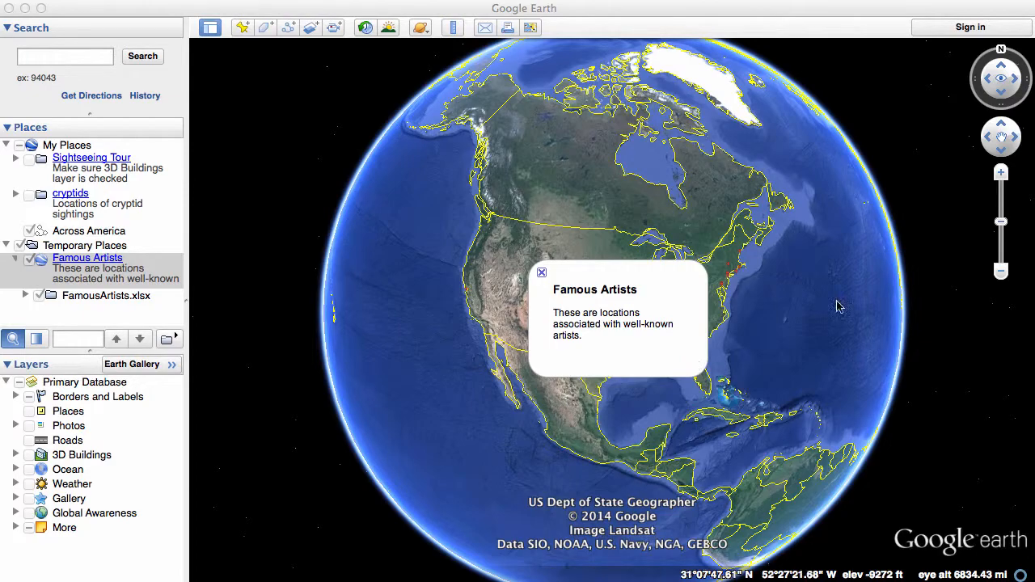
{"action": "left_click", "coordinate": [1002, 175]}
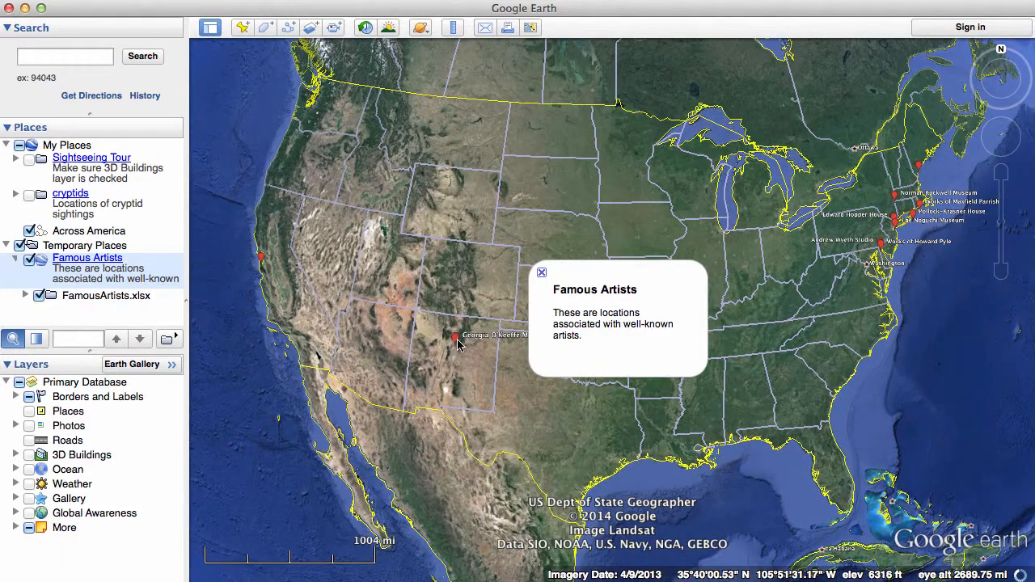
{"action": "left_click", "coordinate": [267, 262]}
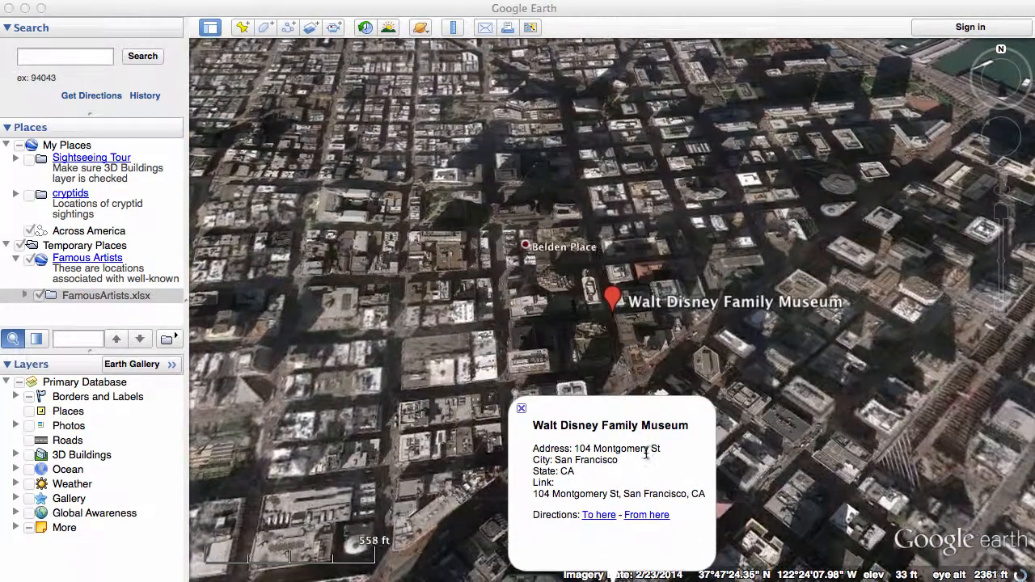
{"action": "left_click", "coordinate": [524, 412]}
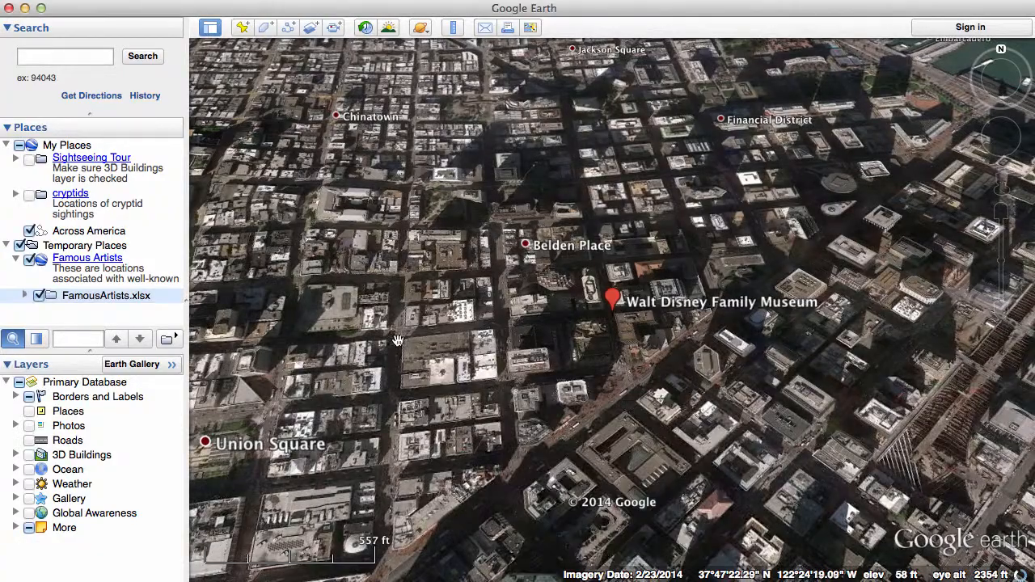
Step: Examine how the artist placemarks are spread across the United States, from San Francisco to the East Coast
{"action": "scroll", "coordinate": [601, 441], "scroll_direction": "down", "scroll_amount": 4}
{"action": "scroll", "coordinate": [601, 449], "scroll_direction": "down", "scroll_amount": 8}
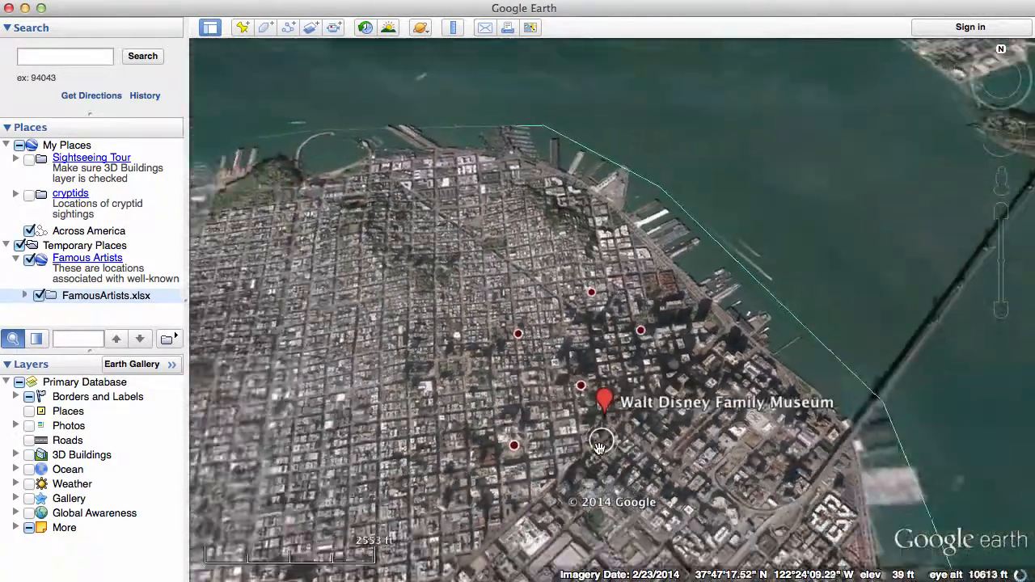
{"action": "scroll", "coordinate": [599, 446], "scroll_direction": "down", "scroll_amount": 8}
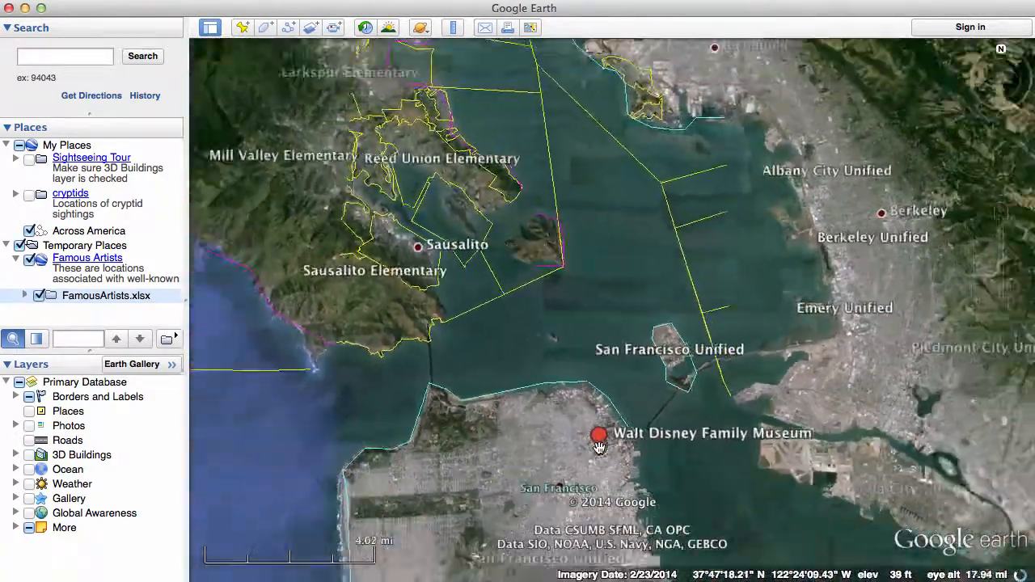
{"action": "scroll", "coordinate": [599, 447], "scroll_direction": "down", "scroll_amount": 8}
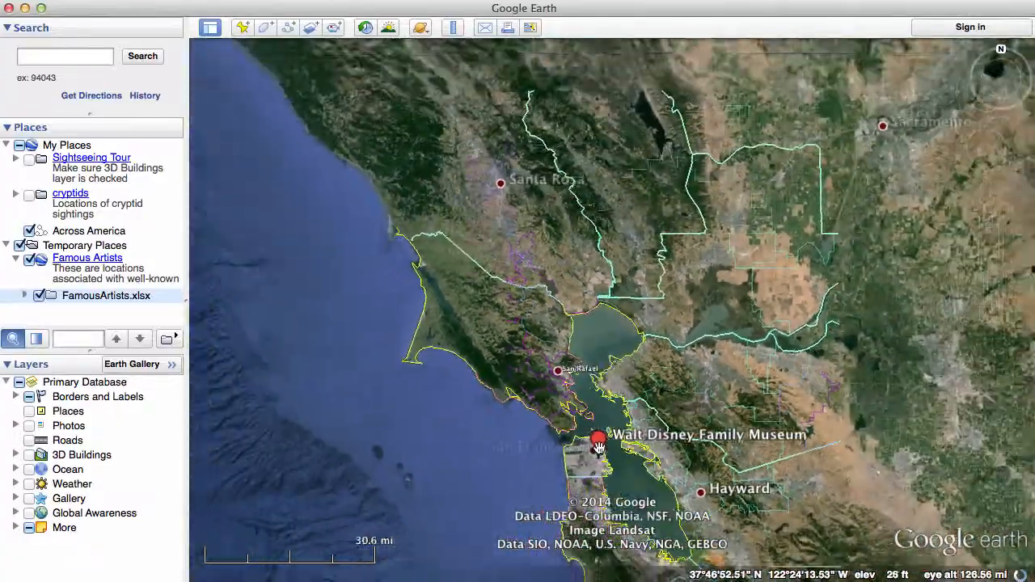
{"action": "scroll", "coordinate": [769, 380], "scroll_direction": "down", "scroll_amount": 6}
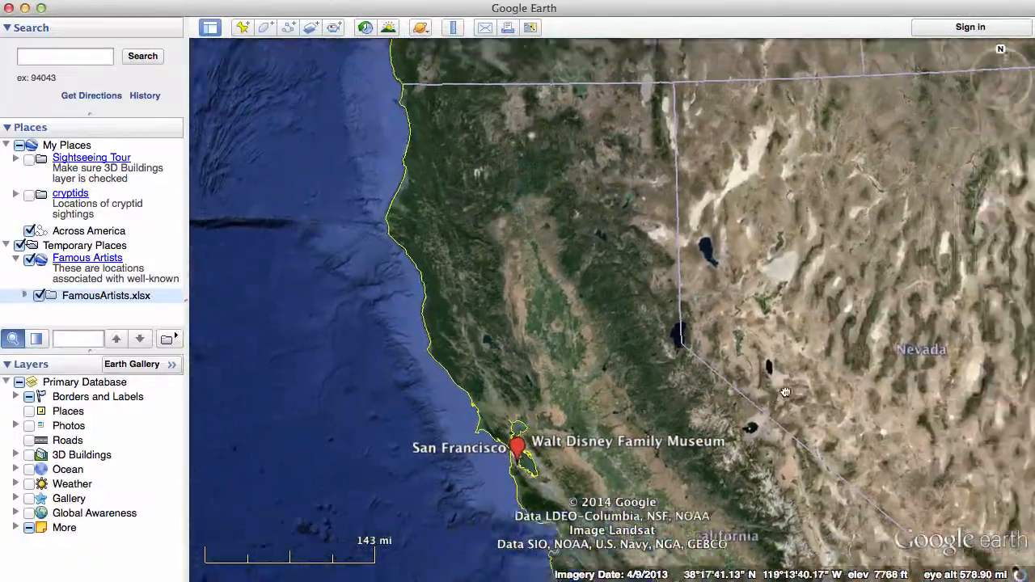
{"action": "scroll", "coordinate": [663, 430], "scroll_direction": "down", "scroll_amount": 6}
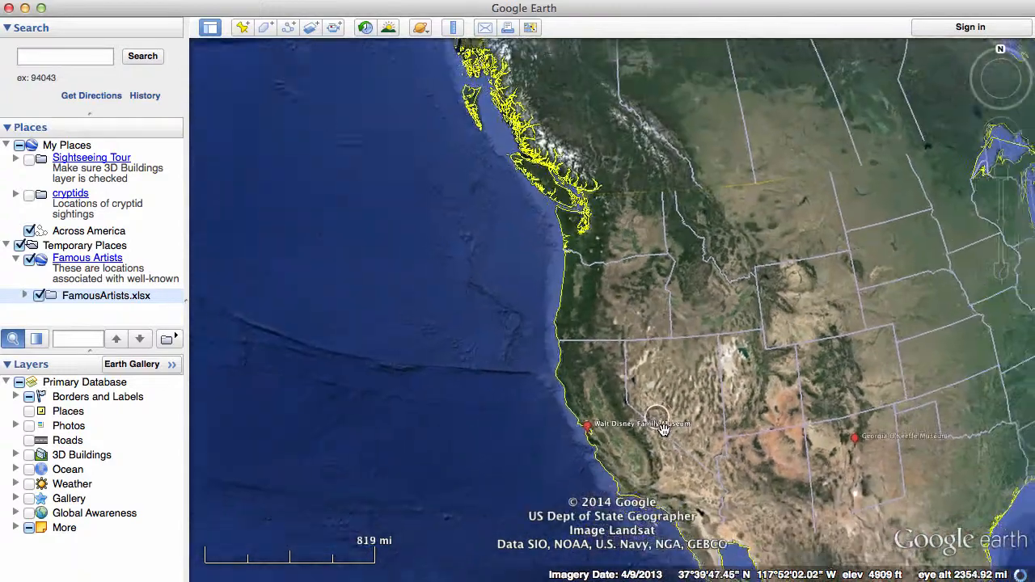
{"action": "left_click_drag", "start_coordinate": [914, 371], "coordinate": [605, 392]}
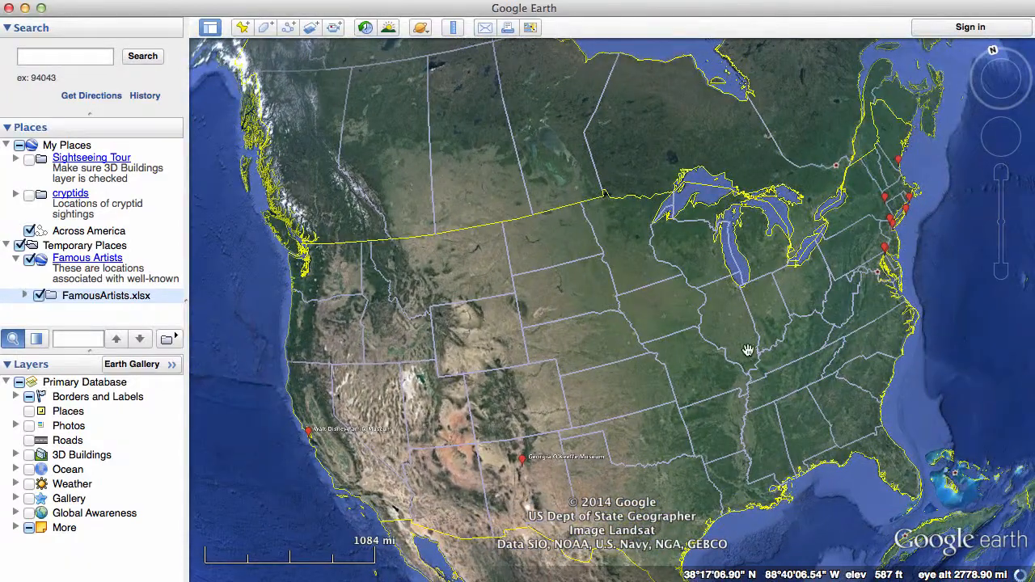
{"action": "left_click", "coordinate": [1003, 180]}
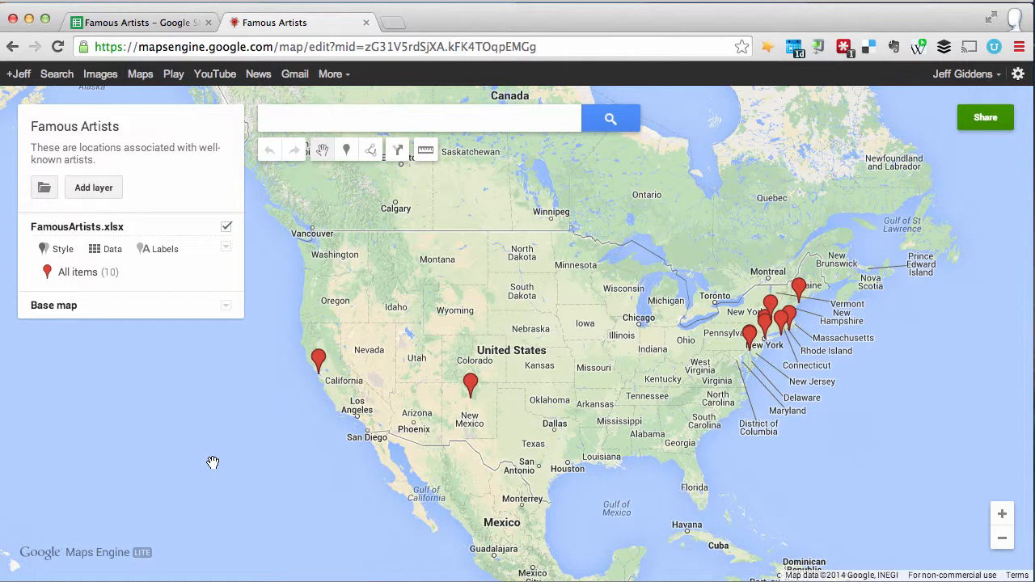
Step: Back in Google Maps Engine, display the HTML code for embedding the map in a website and close it
{"action": "left_click", "coordinate": [46, 189]}
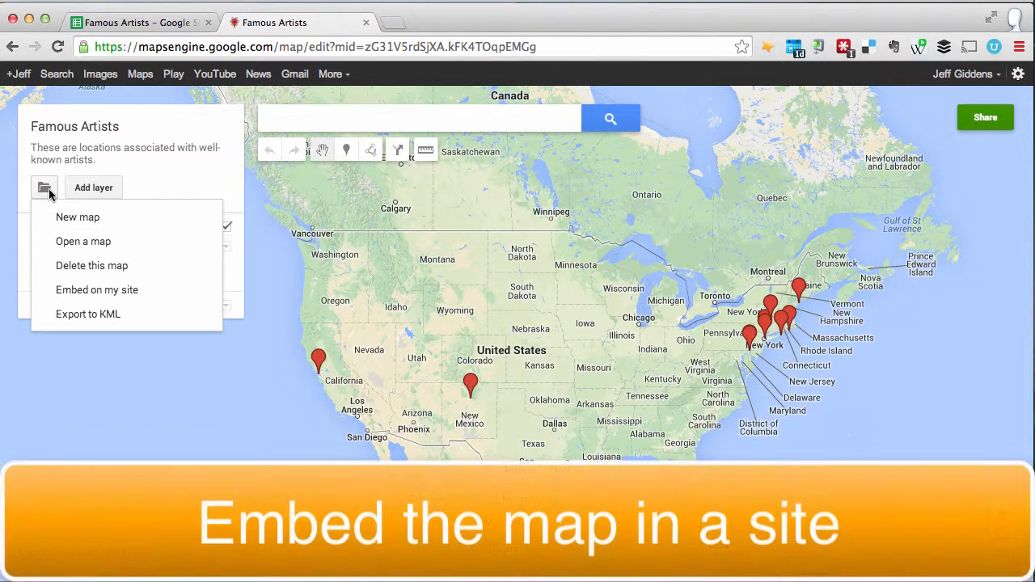
{"action": "left_click", "coordinate": [71, 289]}
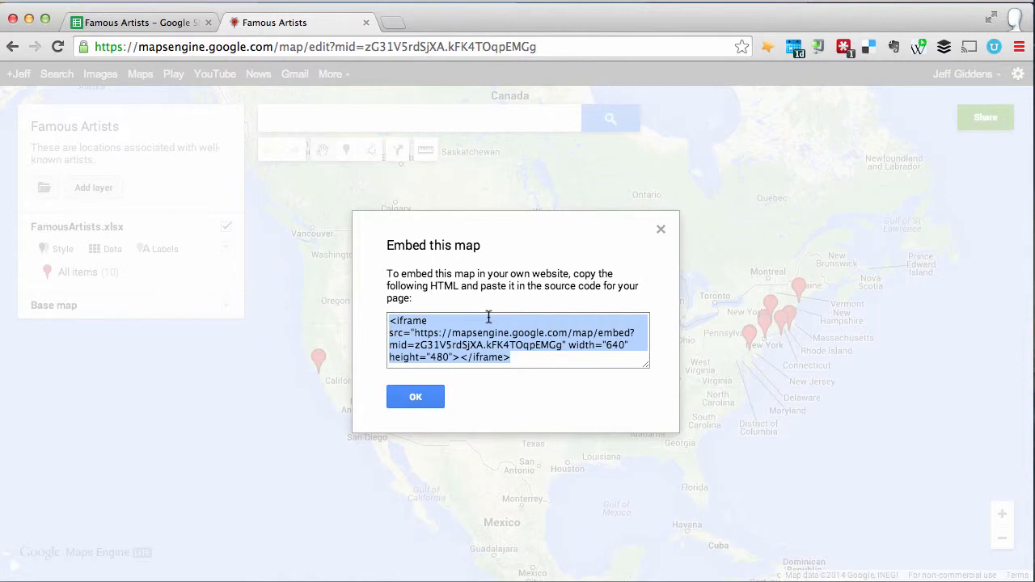
{"action": "left_click", "coordinate": [416, 398]}
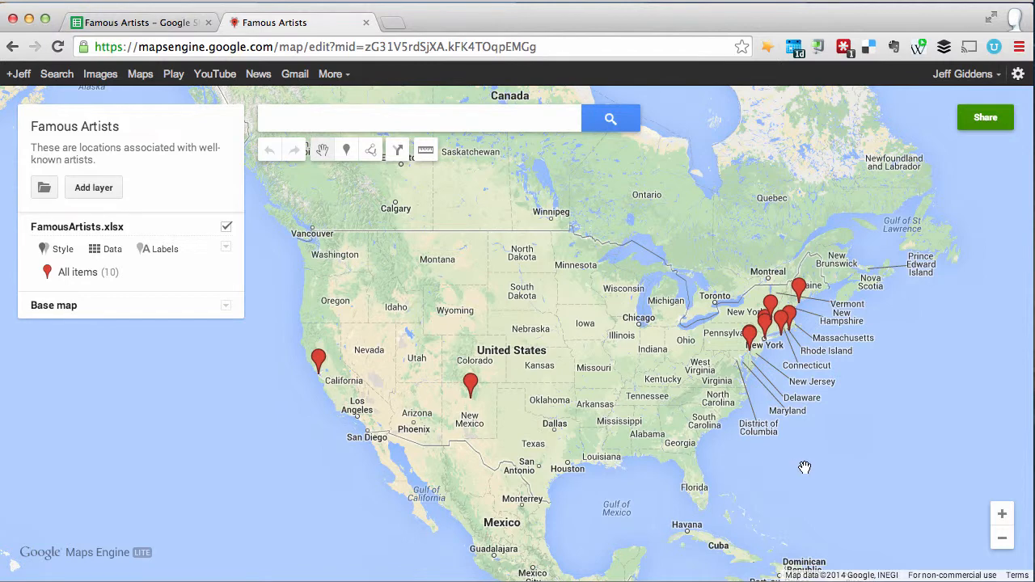